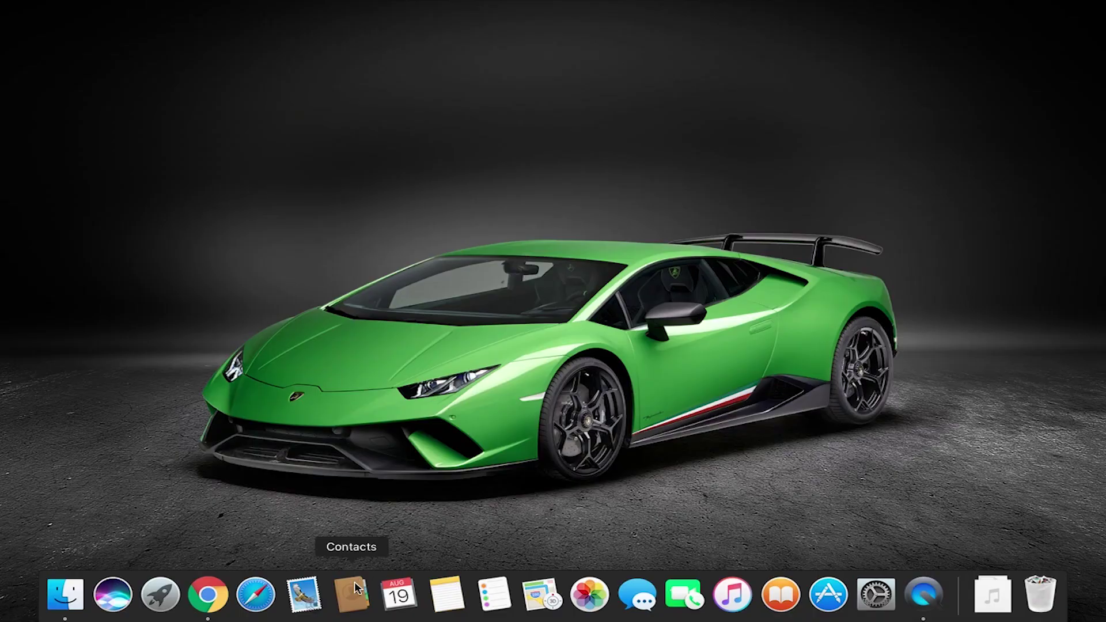
# Launch iMovie from Launchpad, closing the Other folder first.
pyautogui.click(145, 601)
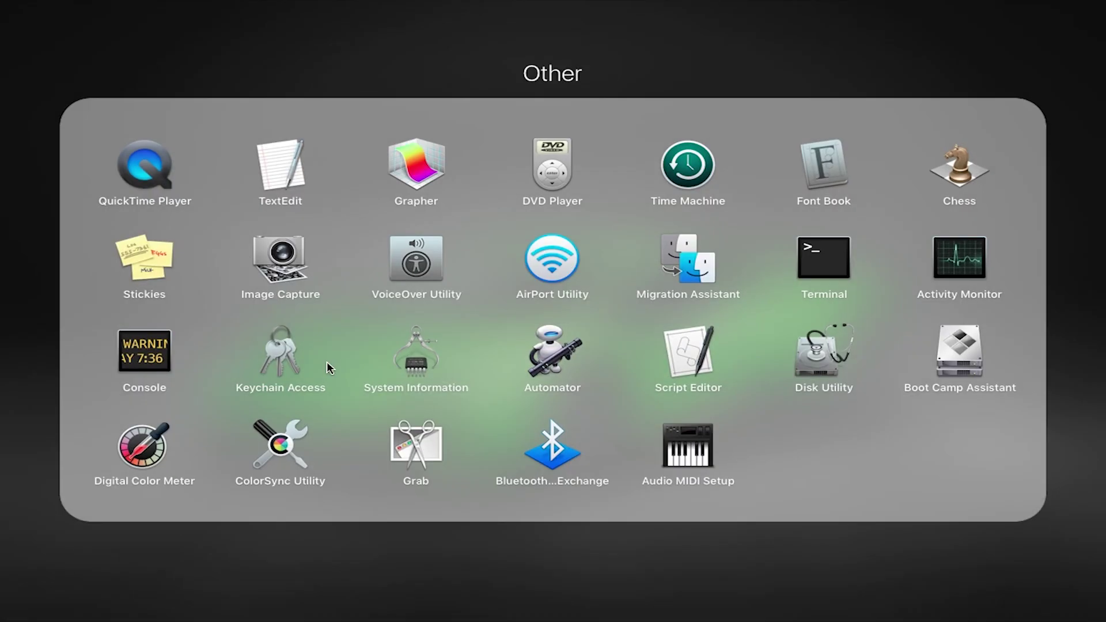
pyautogui.click(470, 224)
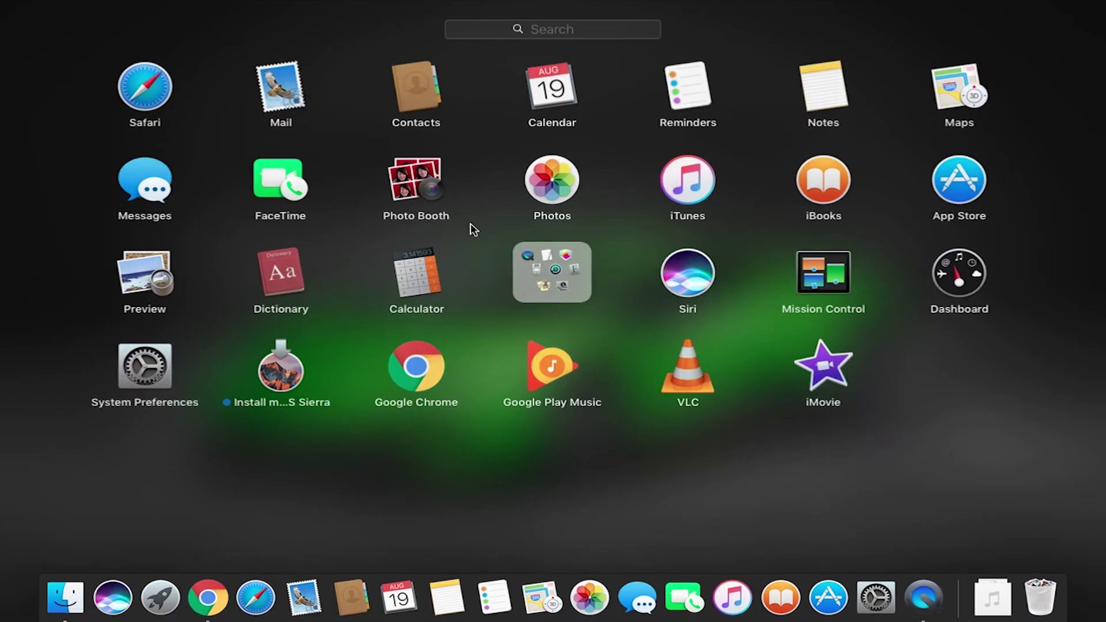
pyautogui.click(813, 372)
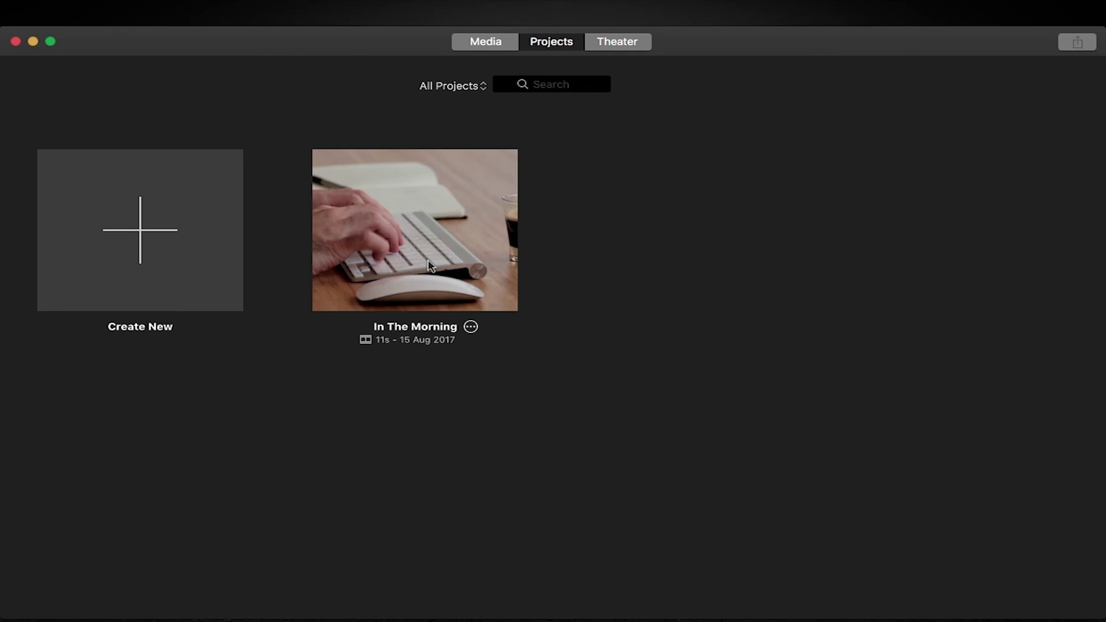
# Create a new Movie project, My Movie 2.
pyautogui.click(147, 240)
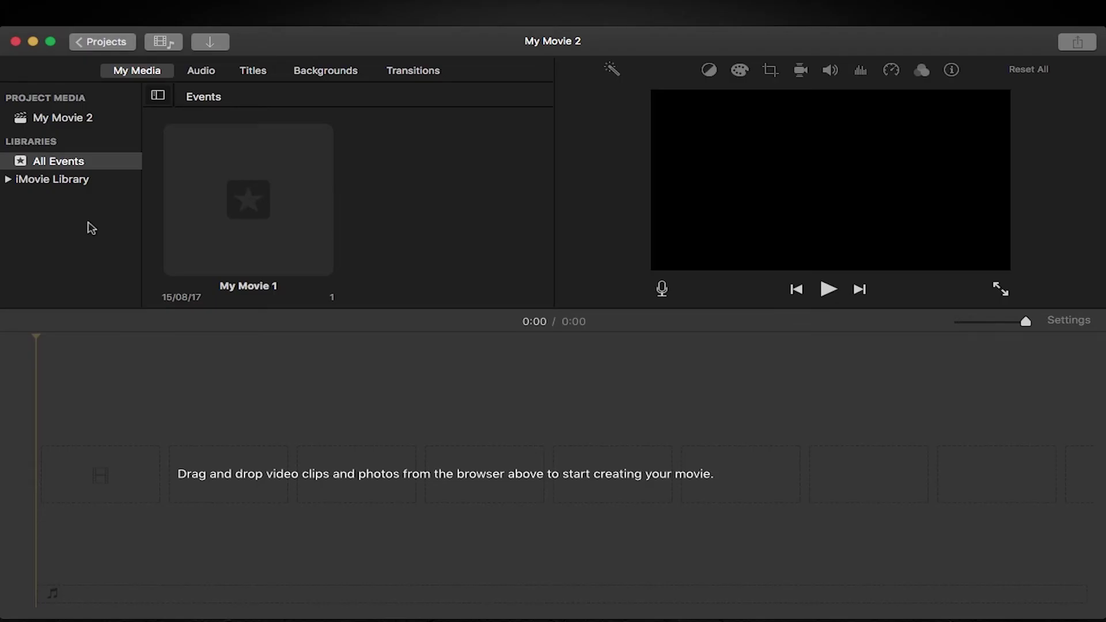
# Import the Downloads files from the 234080 audio onward, leaving out the Lamborghini image.
pyautogui.click(209, 46)
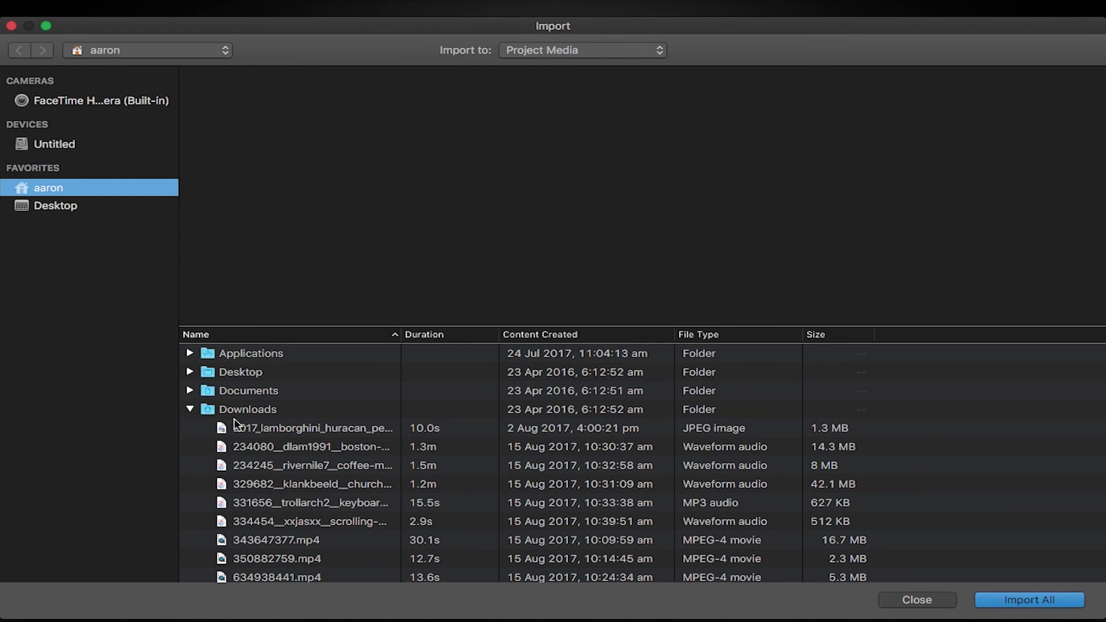
pyautogui.click(191, 410)
pyautogui.click(191, 410)
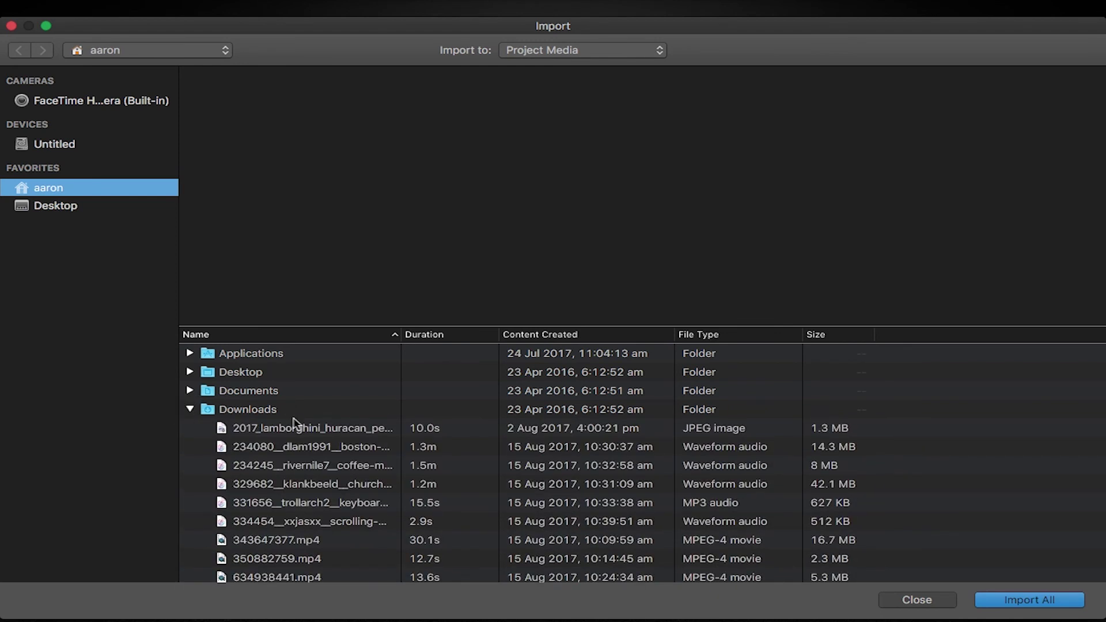
pyautogui.click(308, 428)
pyautogui.click(295, 448)
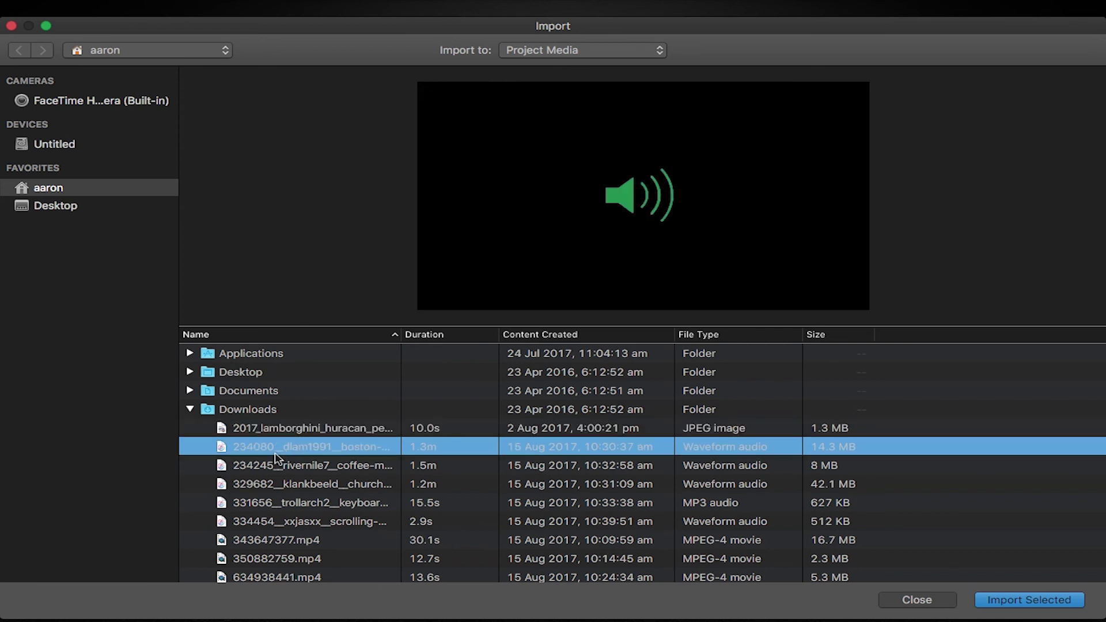
pyautogui.hotkey('shift', 'Down')
pyautogui.hotkey('shift', 'Down')
pyautogui.hotkey('shift', 'Down')
pyautogui.hotkey('shift', 'Down')
pyautogui.hotkey('shift', 'Down')
pyautogui.hotkey('shift', 'Down')
pyautogui.hotkey('shift', 'Down')
pyautogui.hotkey('shift', 'Down')
pyautogui.hotkey('shift', 'Down')
pyautogui.hotkey('shift', 'Down')
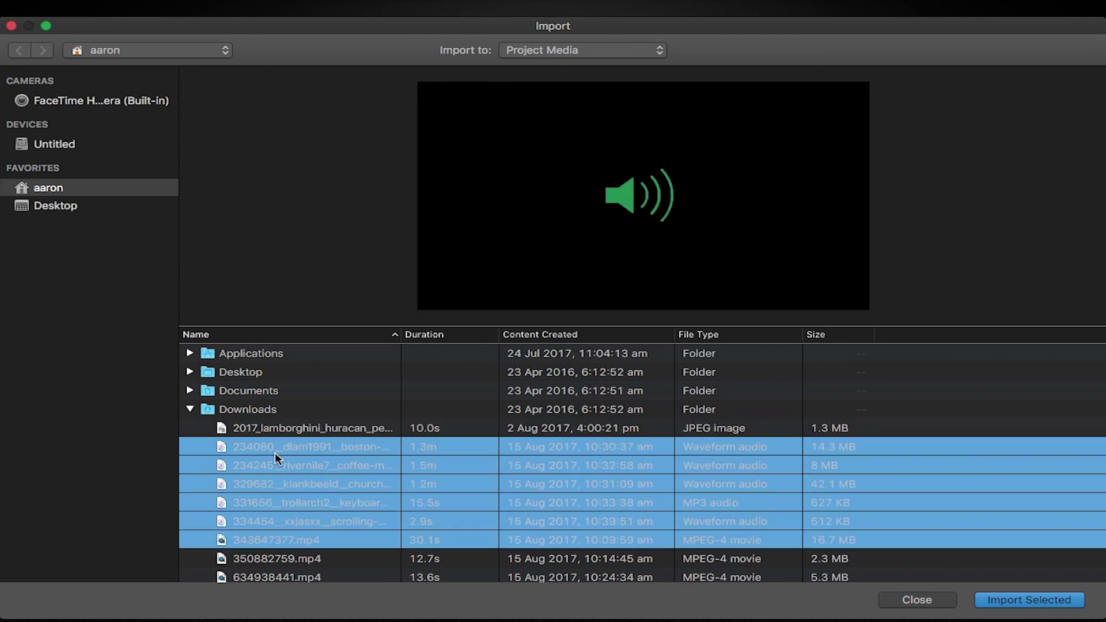
pyautogui.hotkey('shift', 'Down')
pyautogui.hotkey('shift', 'Down')
pyautogui.hotkey('shift', 'Down')
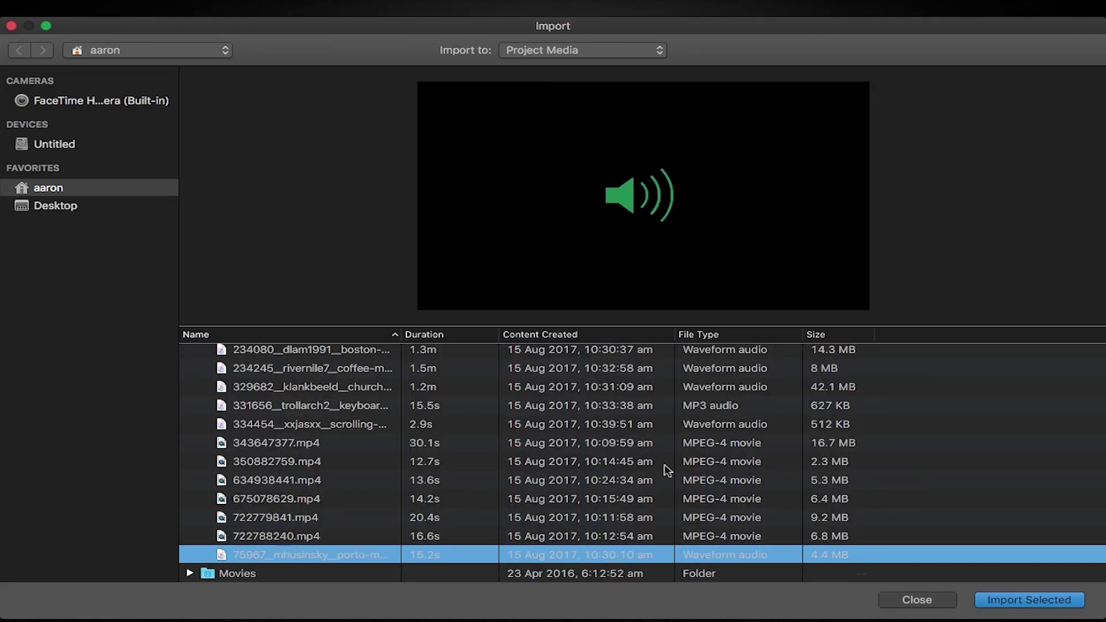
pyautogui.hotkey('shift', 'Up')
pyautogui.hotkey('shift', 'Up')
pyautogui.hotkey('shift', 'Up')
pyautogui.hotkey('shift', 'Up')
pyautogui.hotkey('shift', 'Up')
pyautogui.hotkey('shift', 'Up')
pyautogui.hotkey('shift', 'Up')
pyautogui.hotkey('shift', 'Up')
pyautogui.hotkey('shift', 'Up')
pyautogui.hotkey('shift', 'Up')
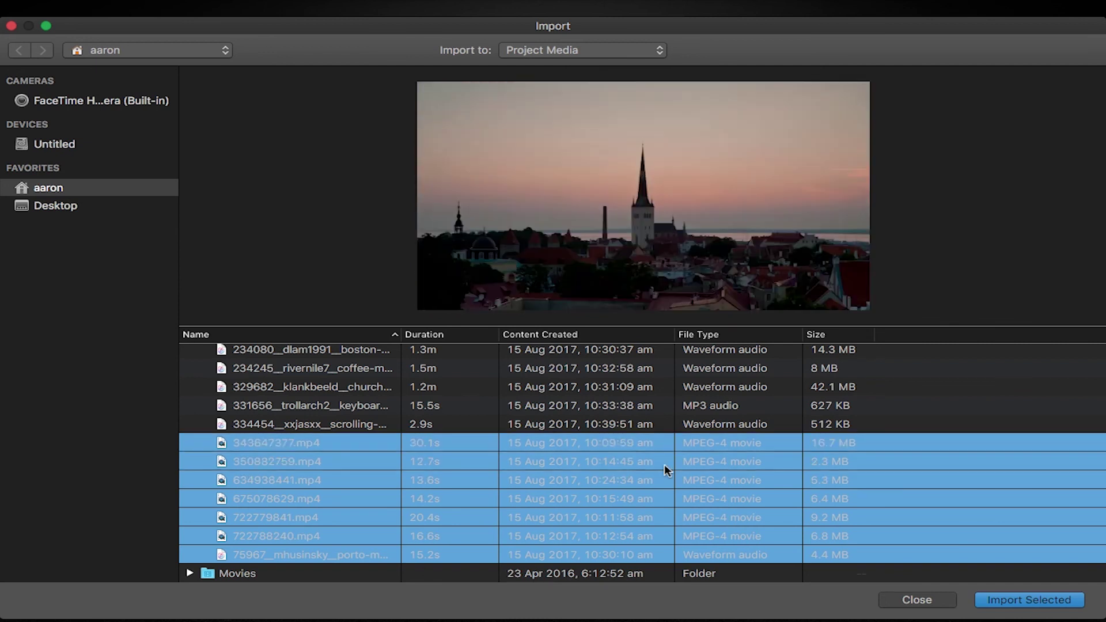
pyautogui.hotkey('shift', 'Up')
pyautogui.hotkey('shift', 'Up')
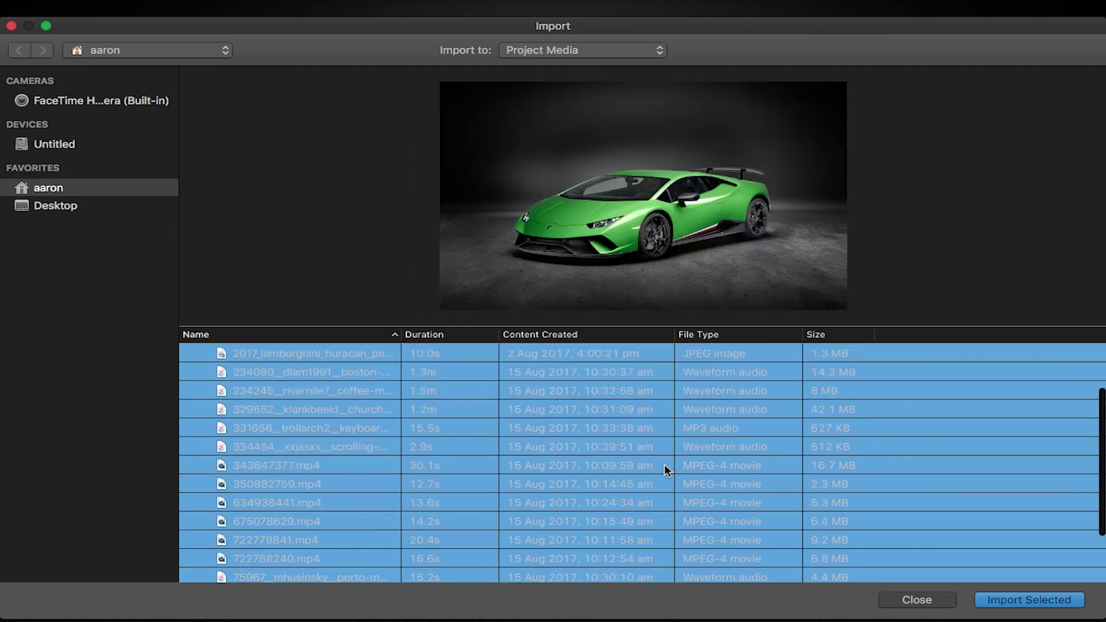
pyautogui.hotkey('shift', 'Down')
pyautogui.click(1036, 601)
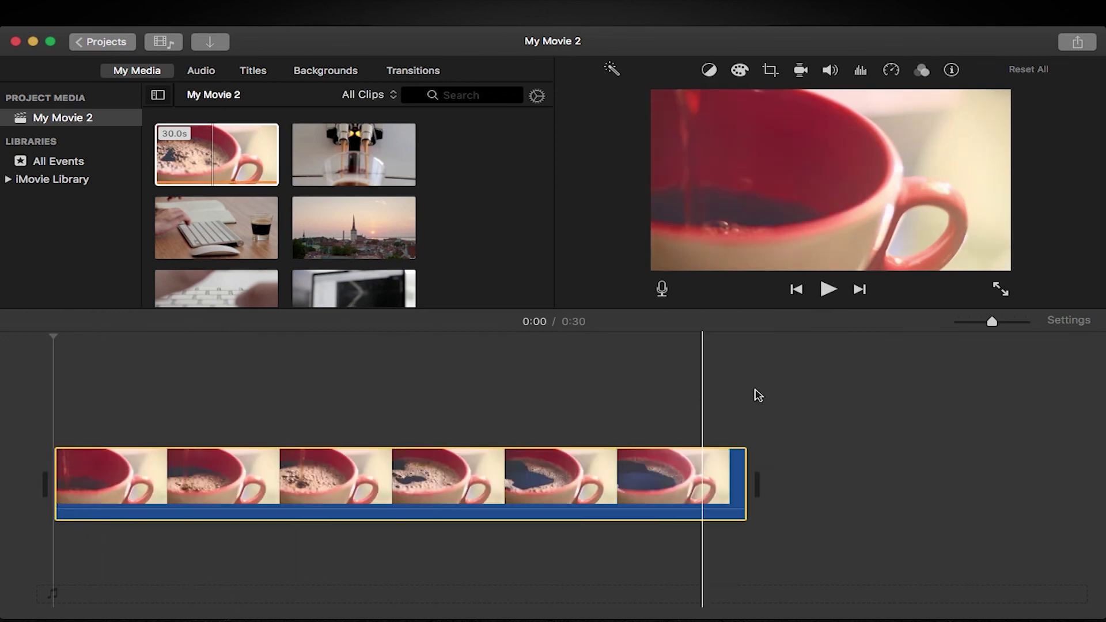
# Confirm the project settings show 1080p, then delete the coffee cup clip from the timeline.
pyautogui.click(1063, 324)
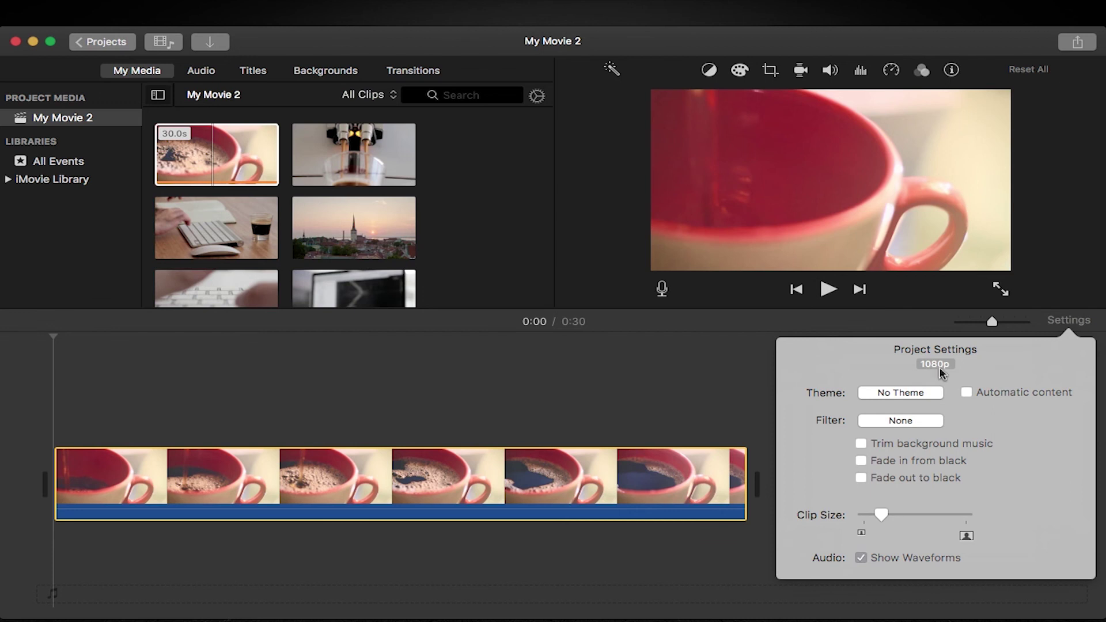
pyautogui.click(672, 387)
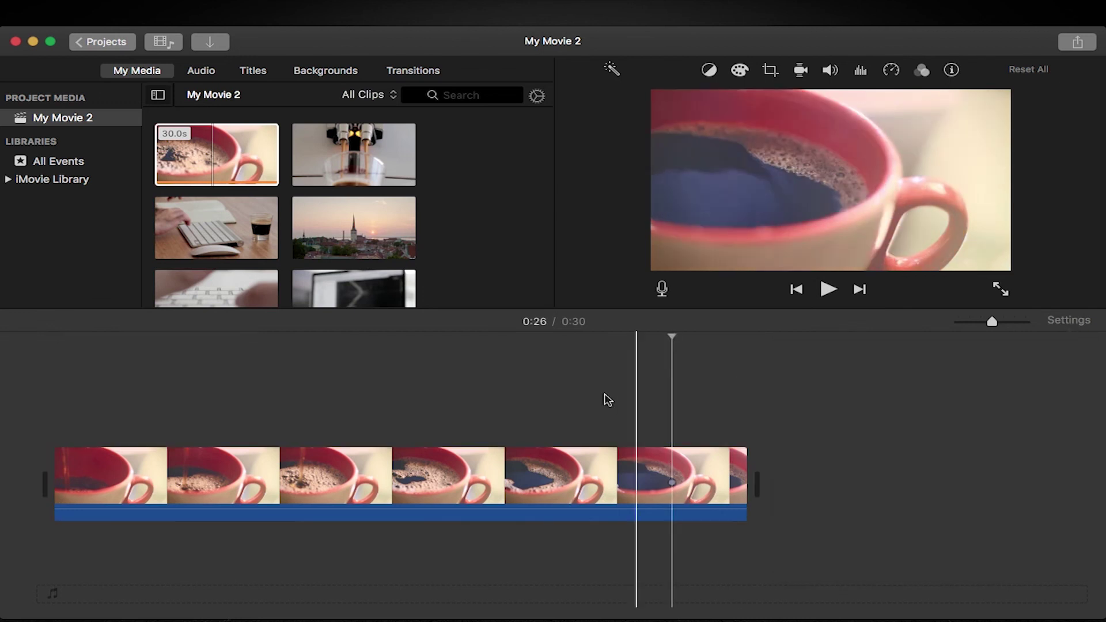
pyautogui.click(393, 487)
pyautogui.press('Delete')
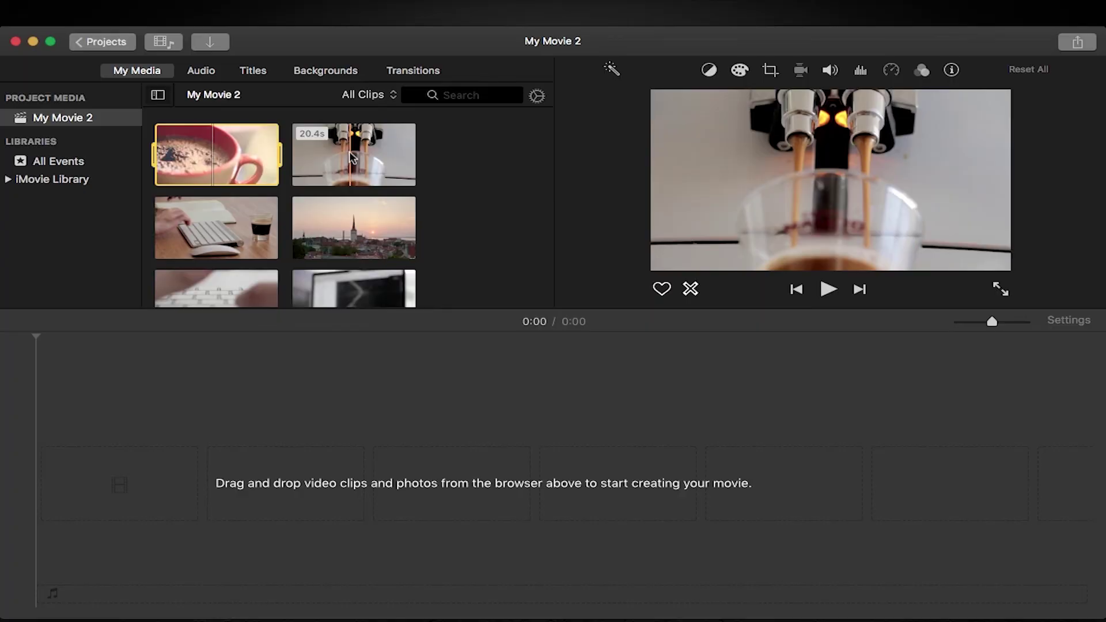
# Add the 20.4-second coffee-machine clip to the timeline and scroll down to the audio clips.
pyautogui.moveTo(350, 154); pyautogui.dragTo(61, 482)
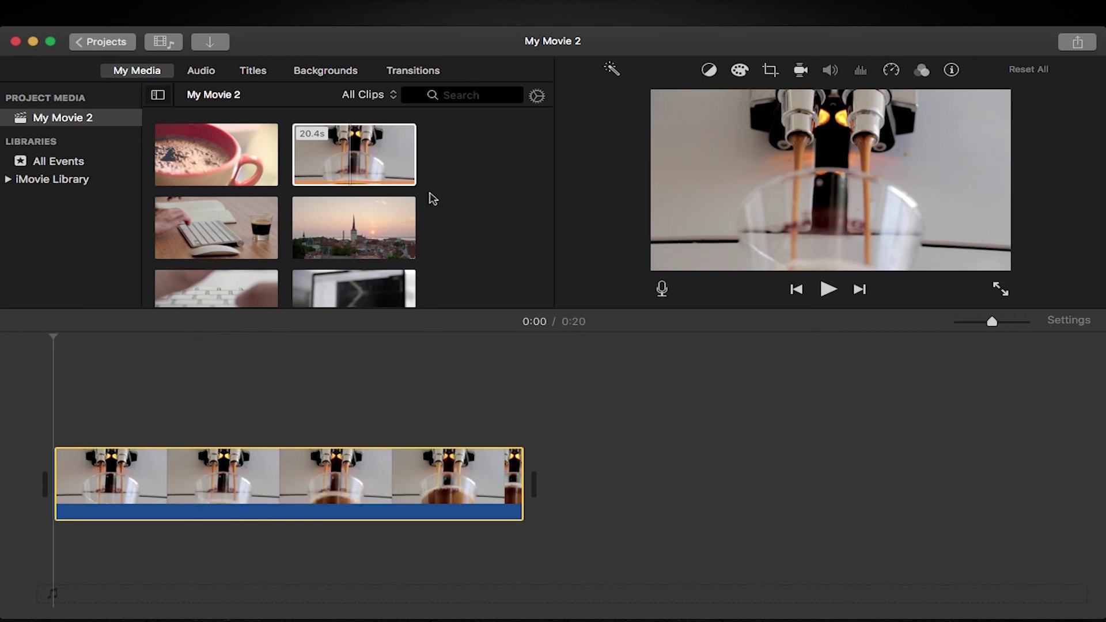
pyautogui.scroll(-5, 431, 198)
pyautogui.scroll(-5, 430, 197)
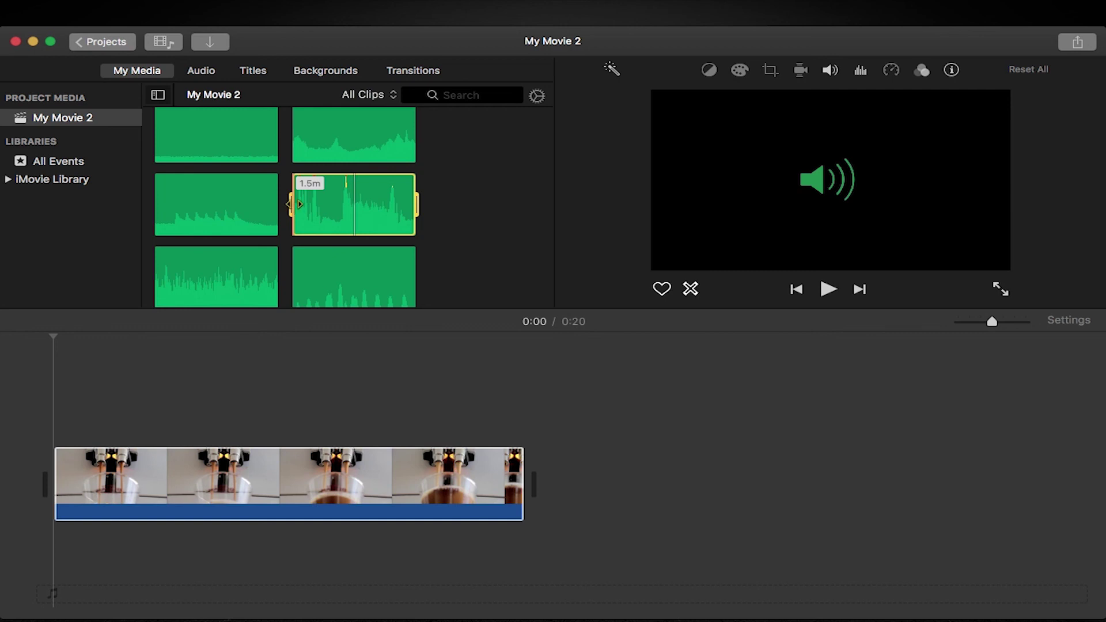
# Place a 6.4-second range of the 1.5-minute coffee sound under the coffee-machine clip and preview it.
pyautogui.moveTo(294, 205); pyautogui.dragTo(341, 209)
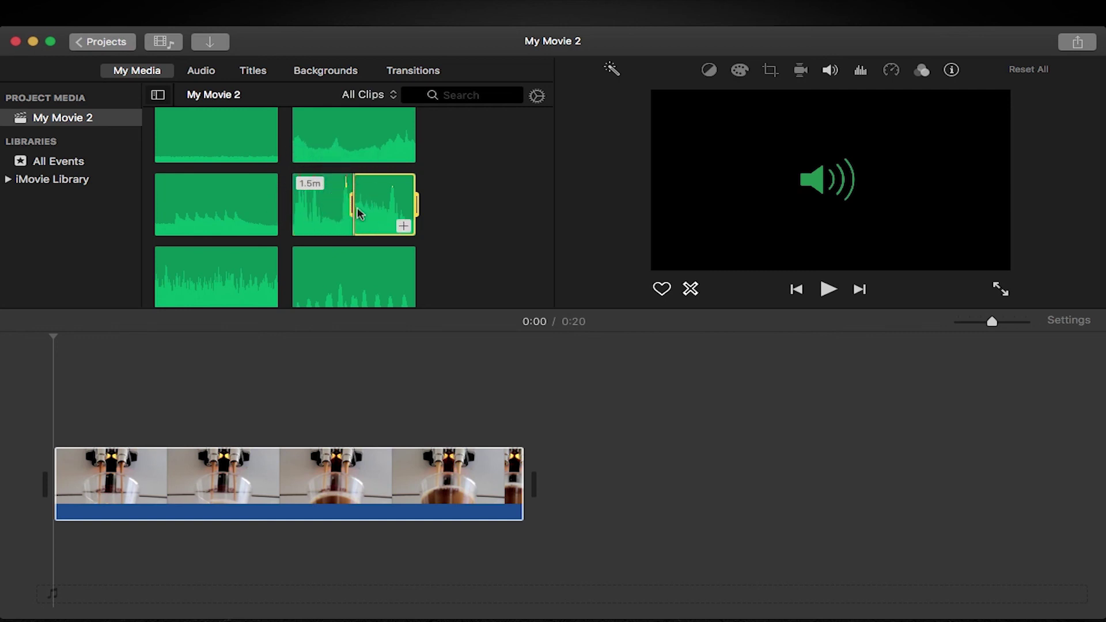
pyautogui.moveTo(416, 207); pyautogui.dragTo(376, 210)
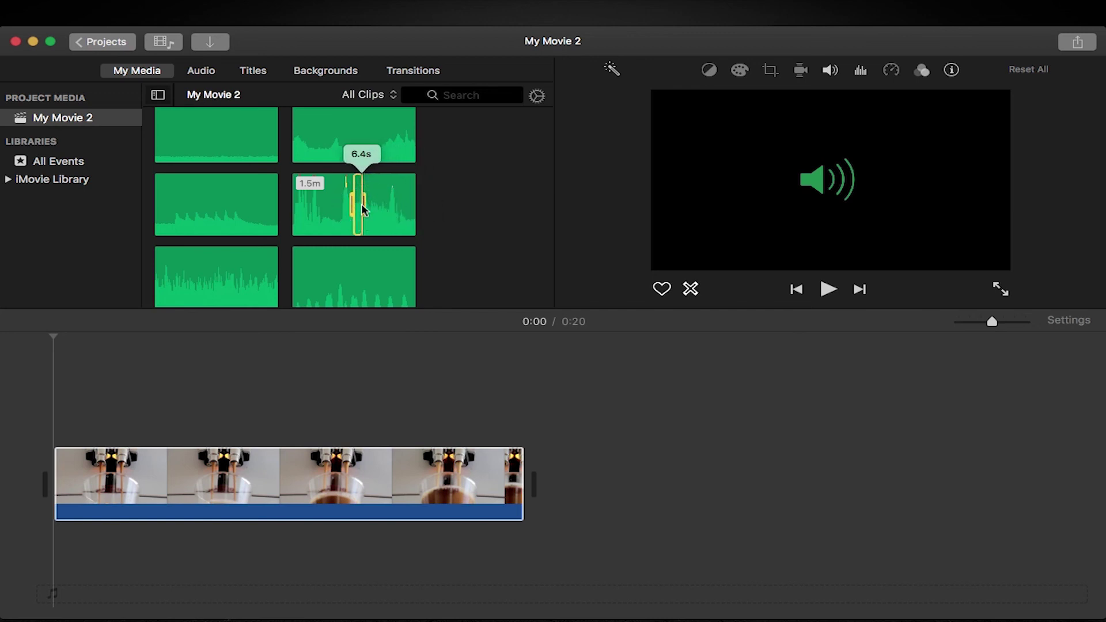
pyautogui.moveTo(351, 276)
pyautogui.mouseDown()
pyautogui.moveTo(240, 474)
pyautogui.moveTo(86, 562)
pyautogui.moveTo(55, 544)
pyautogui.moveTo(57, 554)
pyautogui.mouseUp()
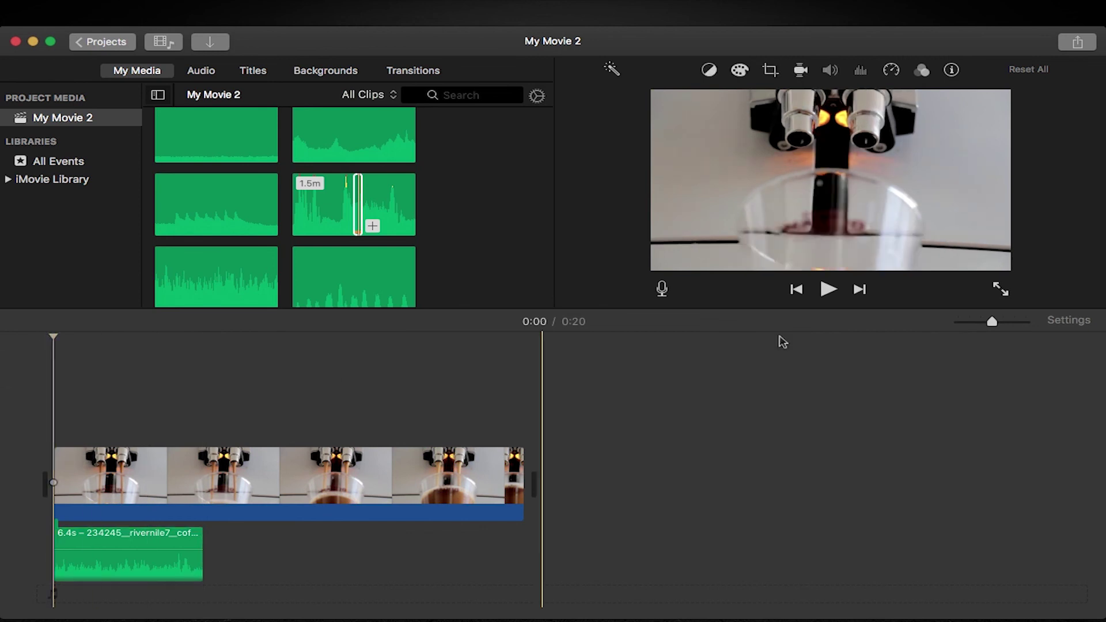
pyautogui.click(827, 289)
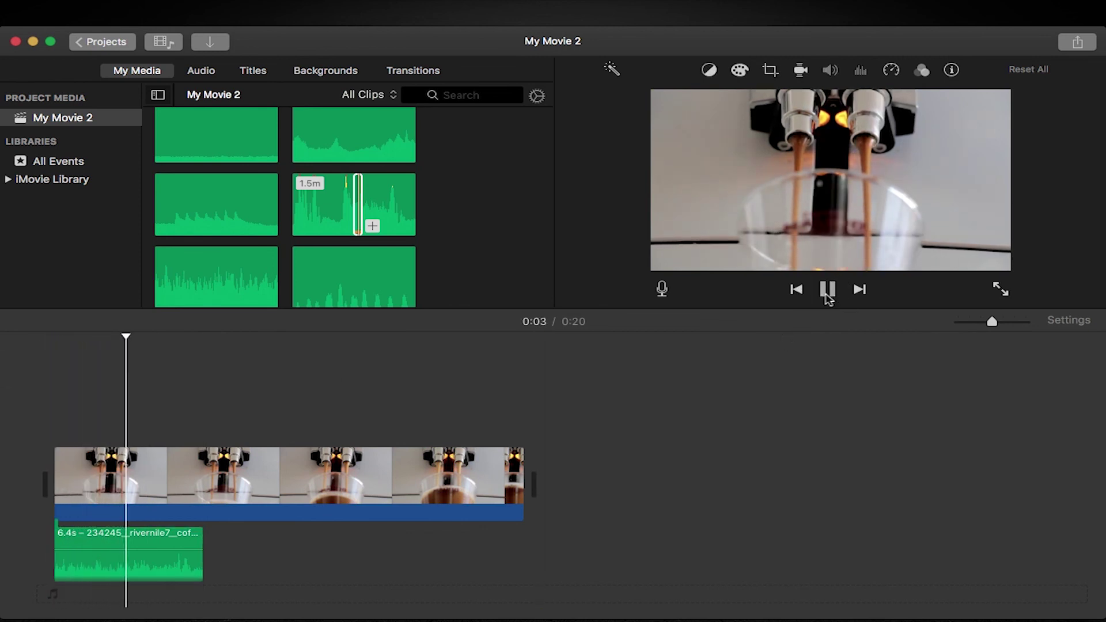
pyautogui.click(828, 290)
pyautogui.click(69, 478)
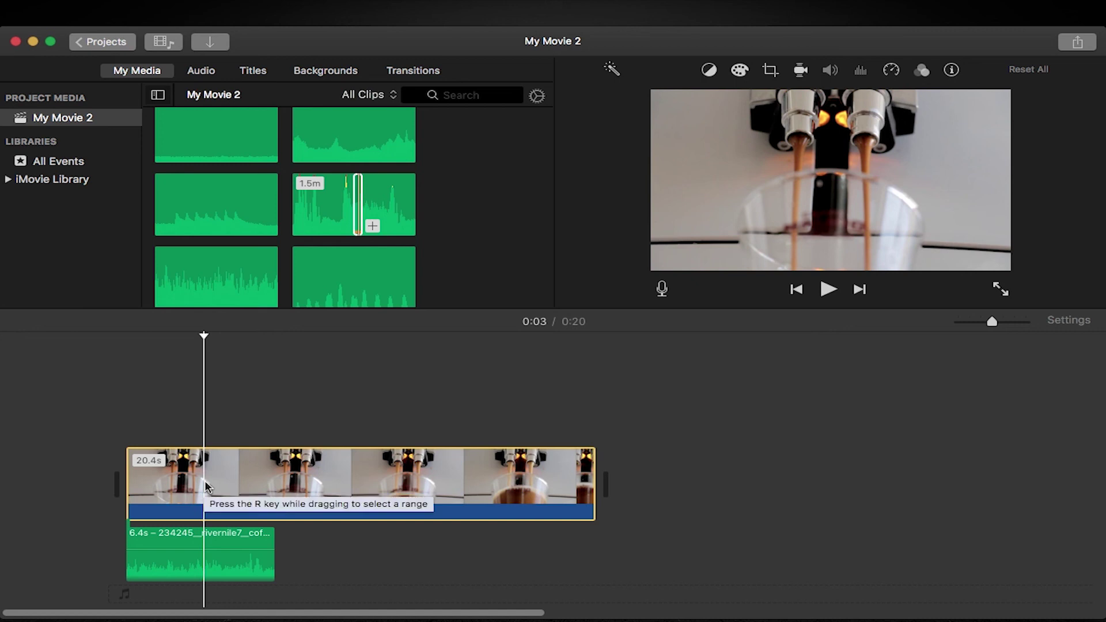
pyautogui.rightClick(206, 487)
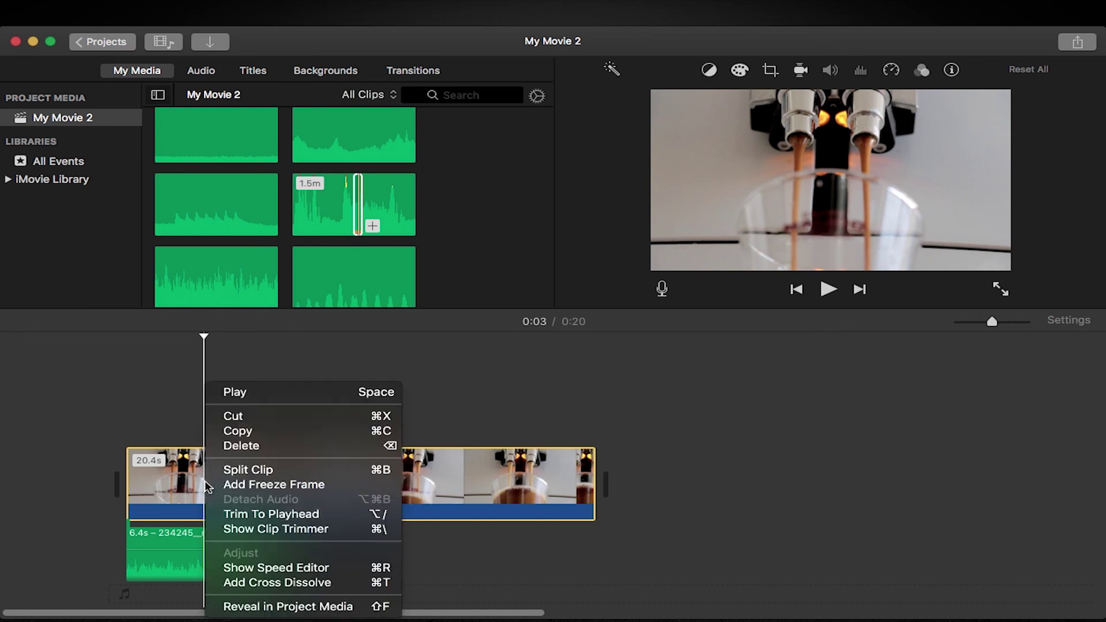
# Split off and delete the coffee-machine clip's first three seconds, restoring the 6.4-second audio.
pyautogui.click(379, 470)
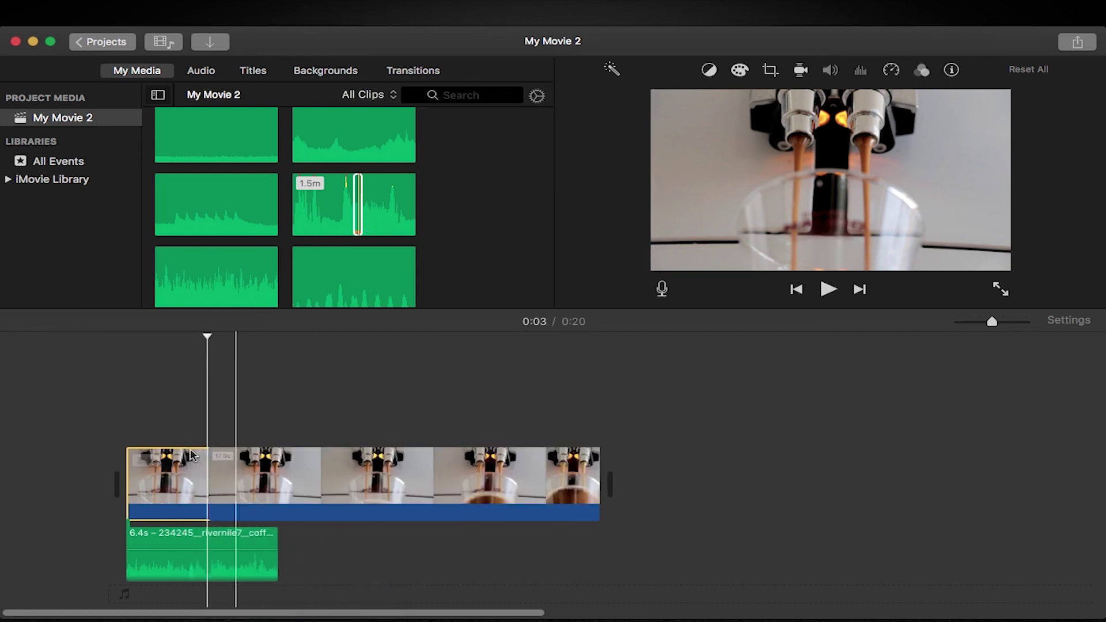
pyautogui.click(170, 496)
pyautogui.press('Delete')
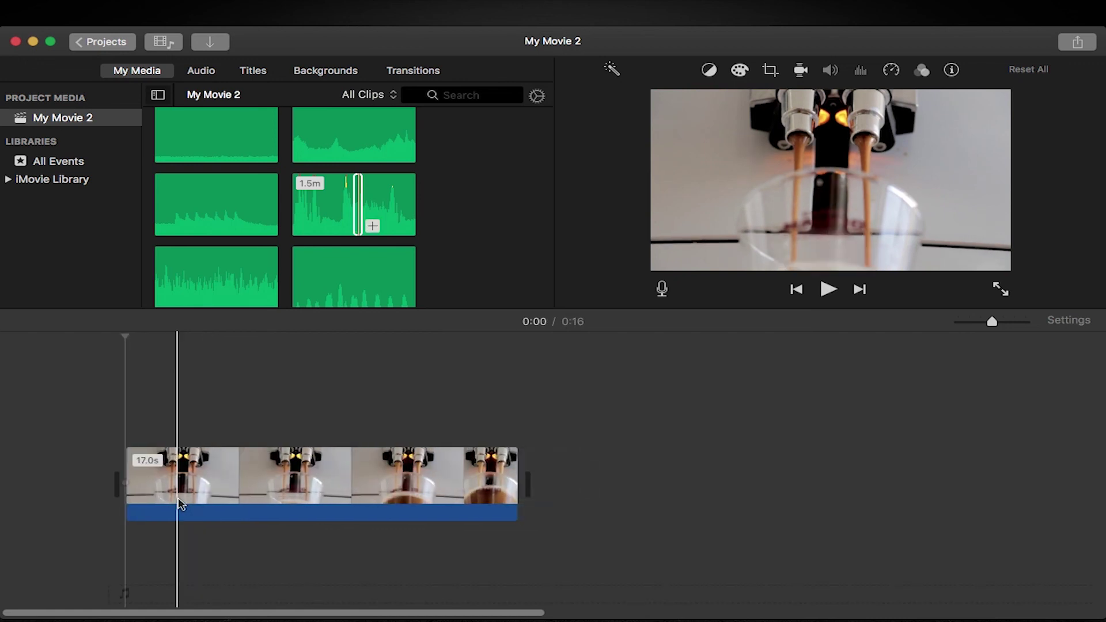
pyautogui.press('q')
pyautogui.click(116, 367)
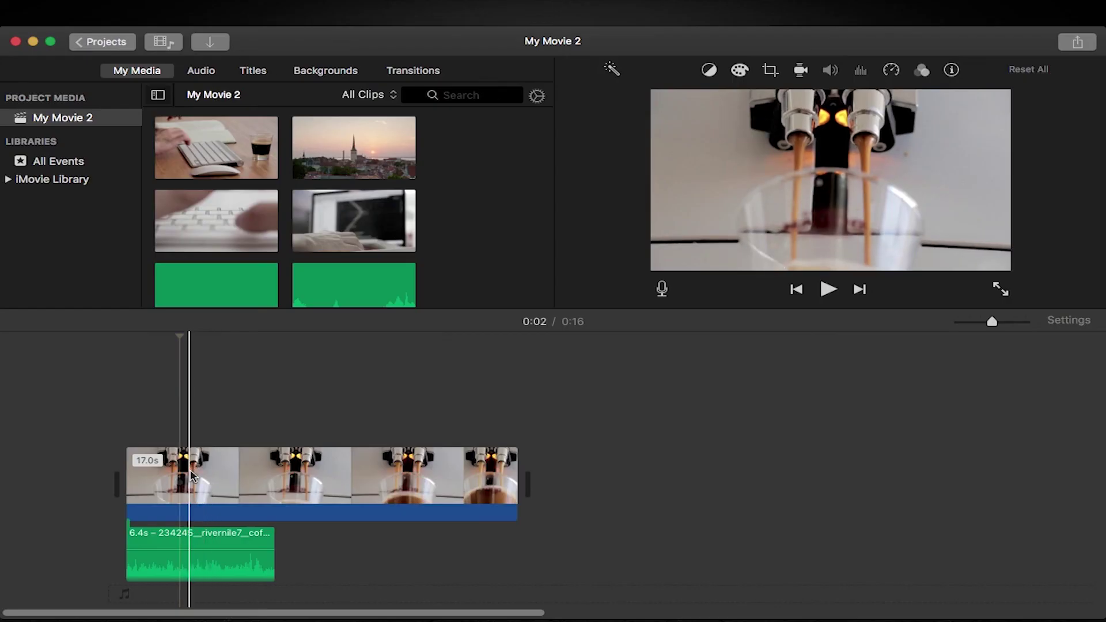
pyautogui.click(192, 475)
pyautogui.press('super+b')
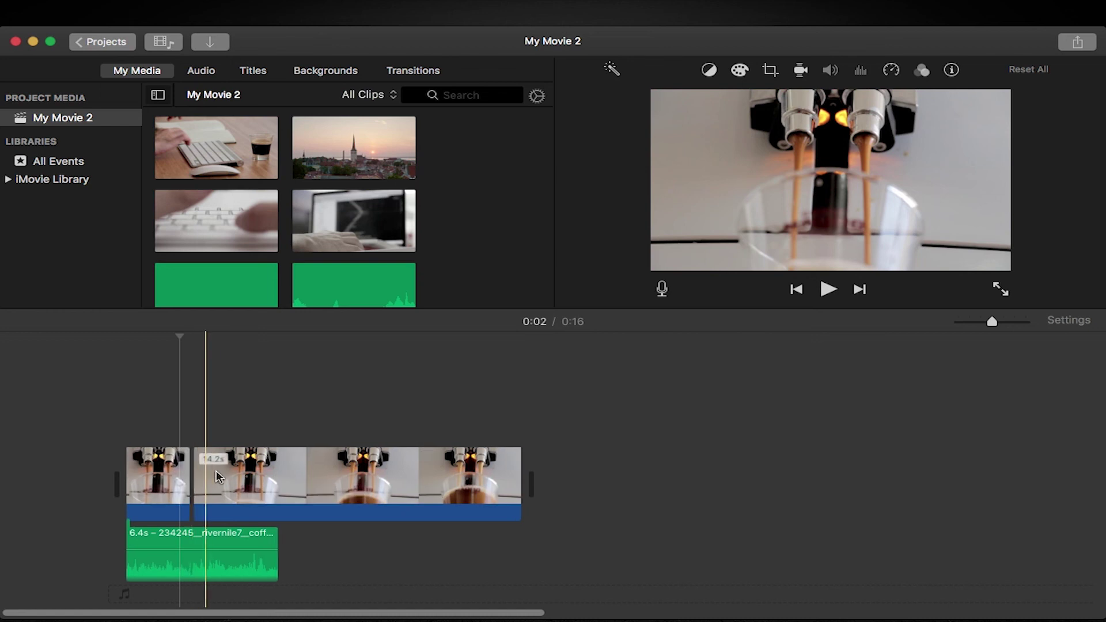
pyautogui.click(280, 471)
pyautogui.moveTo(282, 468); pyautogui.dragTo(194, 470)
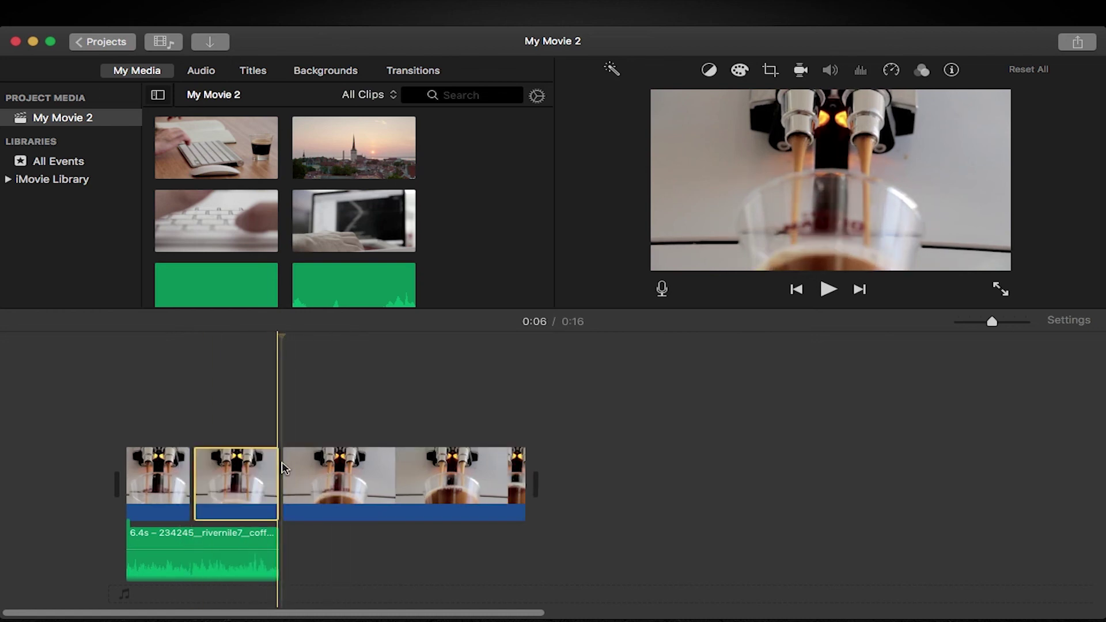
pyautogui.press('Delete')
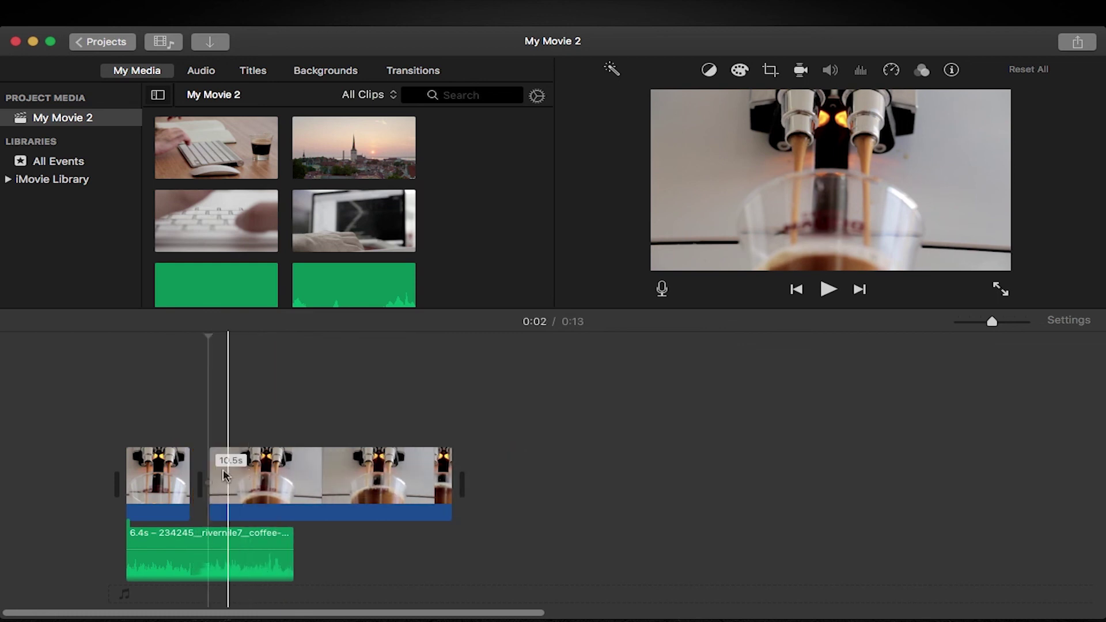
pyautogui.click(149, 420)
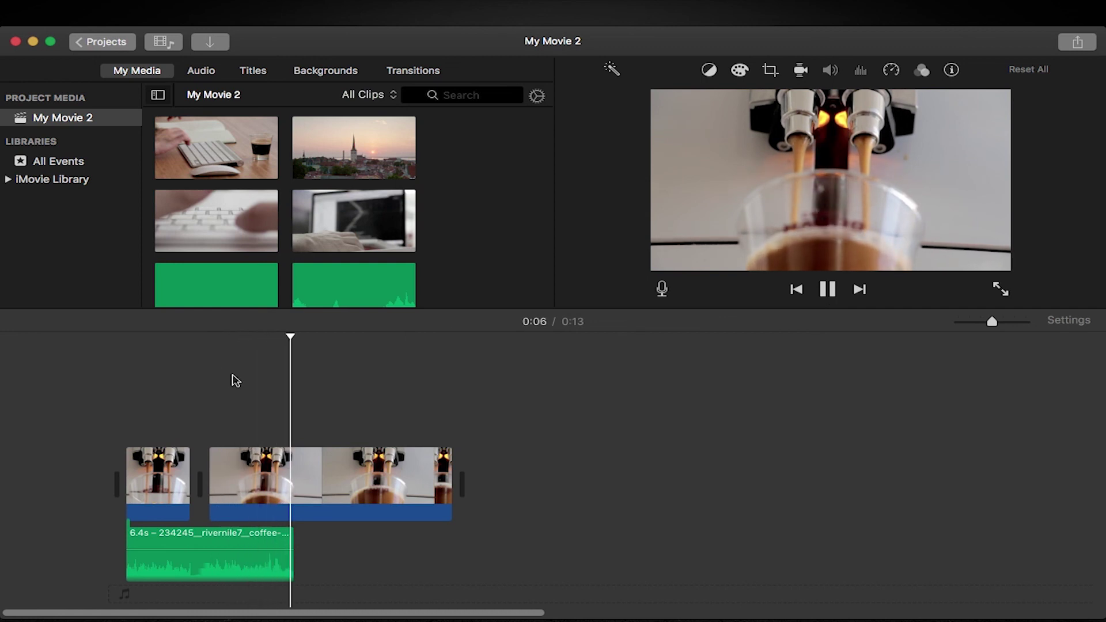
pyautogui.click(232, 378)
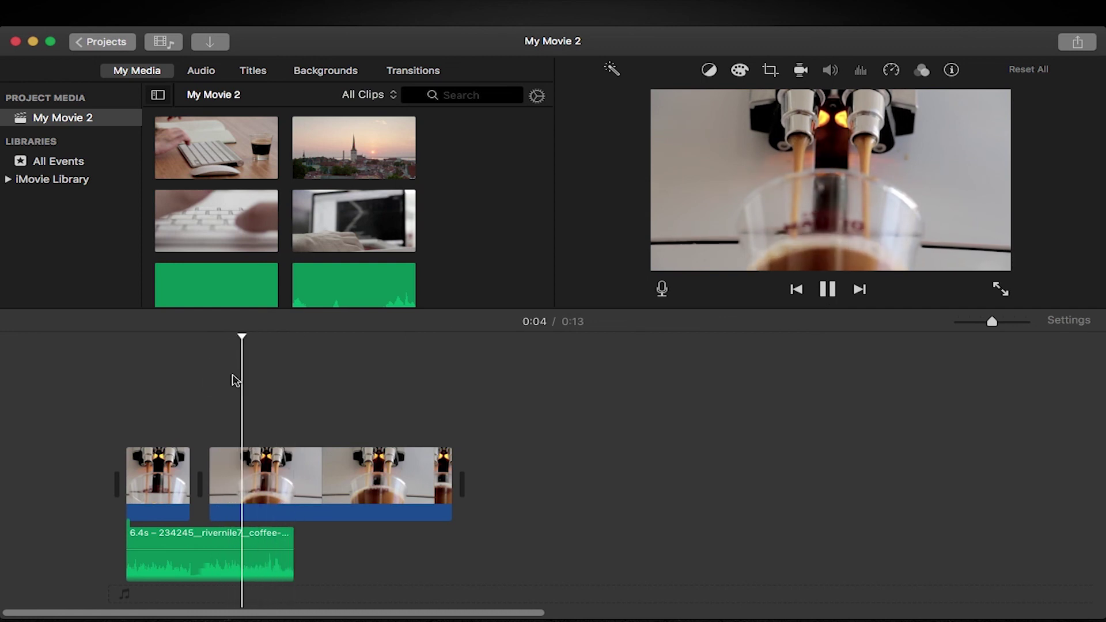
pyautogui.click(828, 289)
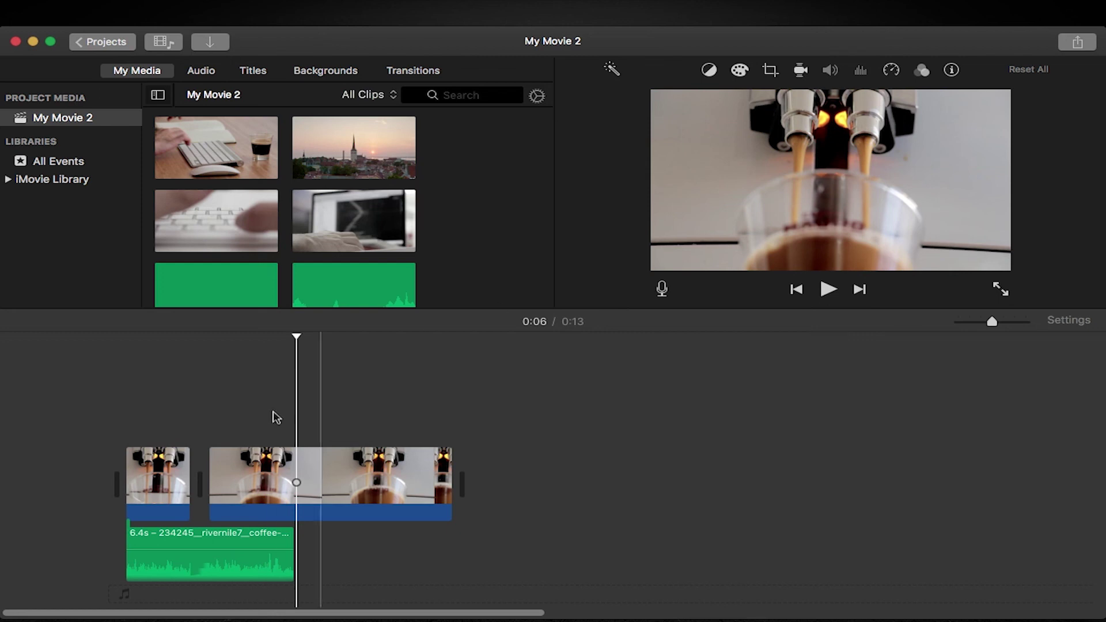
# Trim the sunset clip to 3.1 seconds, insert it after the first coffee clip, and preview.
pyautogui.moveTo(350, 146); pyautogui.dragTo(391, 236)
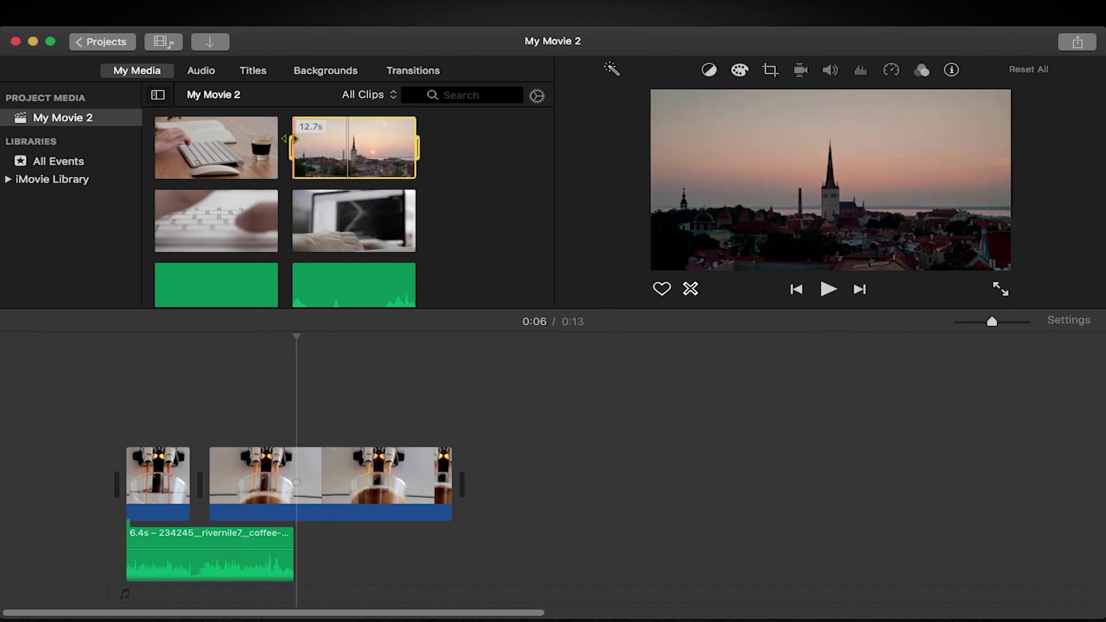
pyautogui.moveTo(293, 147); pyautogui.dragTo(393, 148)
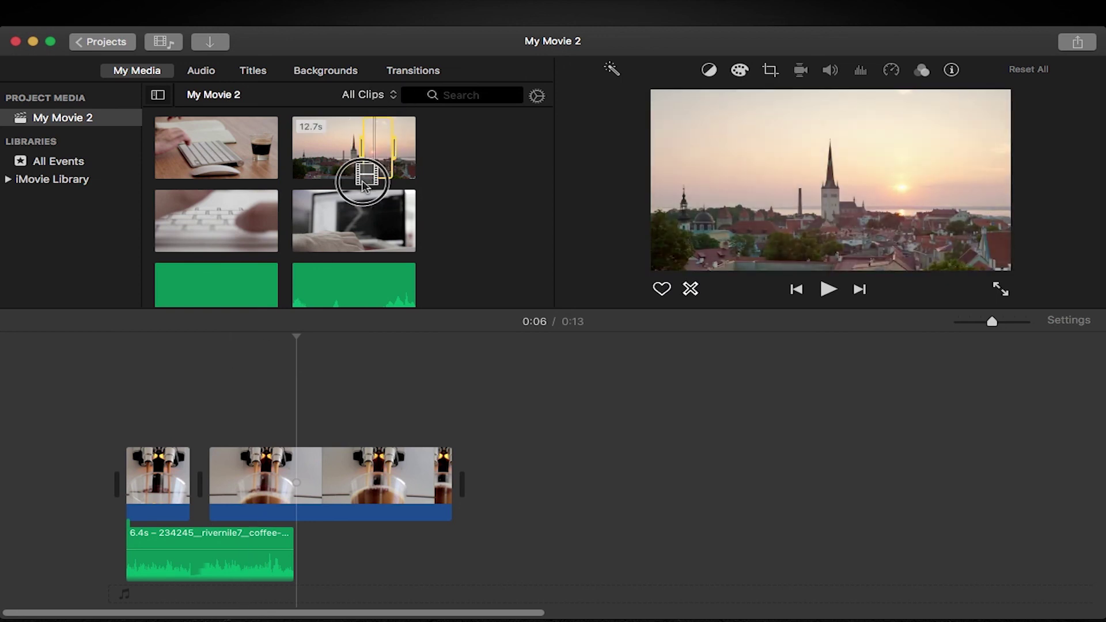
pyautogui.moveTo(371, 167); pyautogui.dragTo(202, 482)
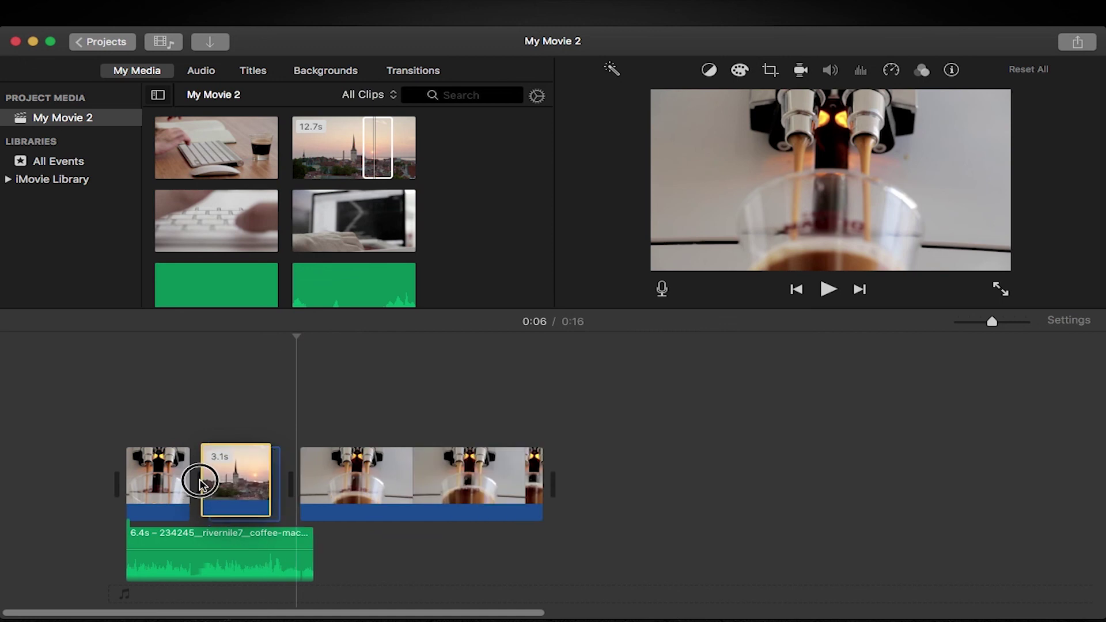
pyautogui.click(136, 388)
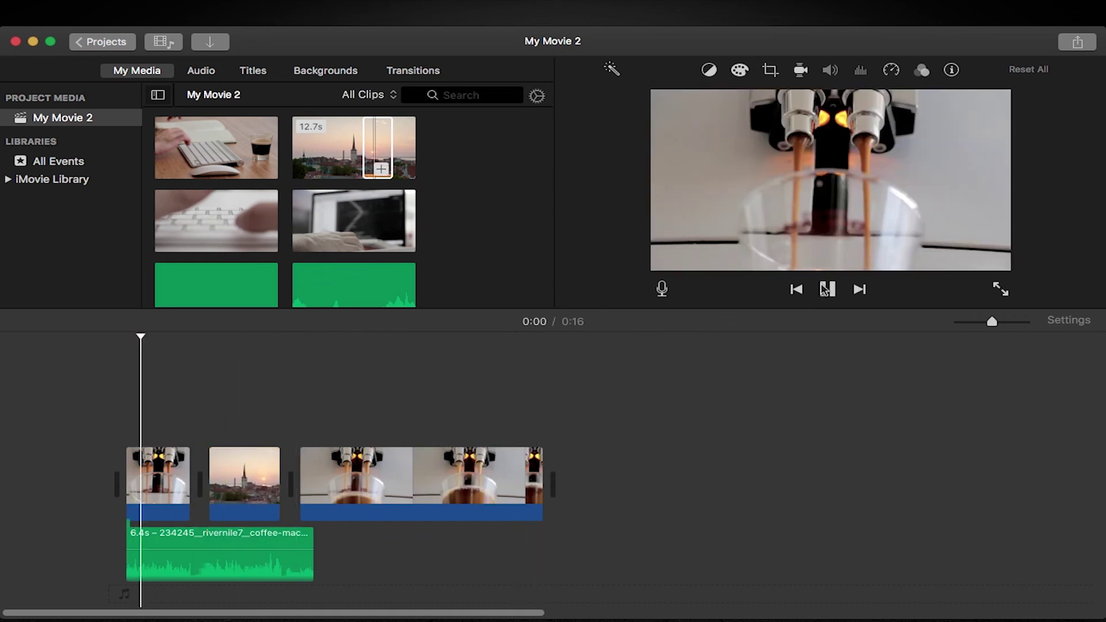
pyautogui.click(825, 290)
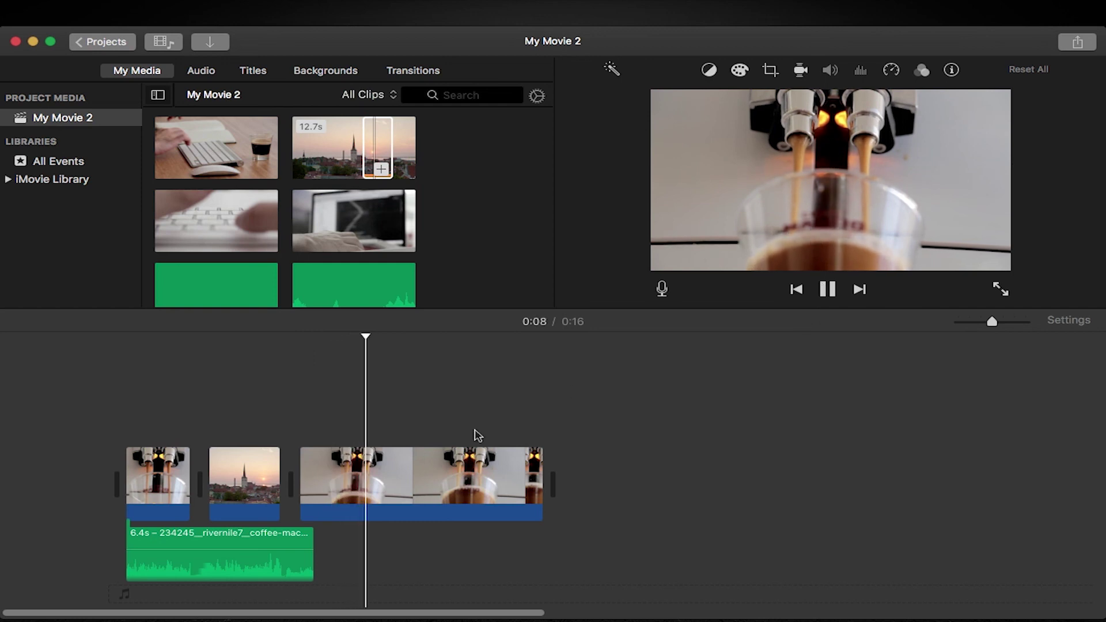
# Lengthen the coffee-machine audio out past the end of the video.
pyautogui.click(233, 539)
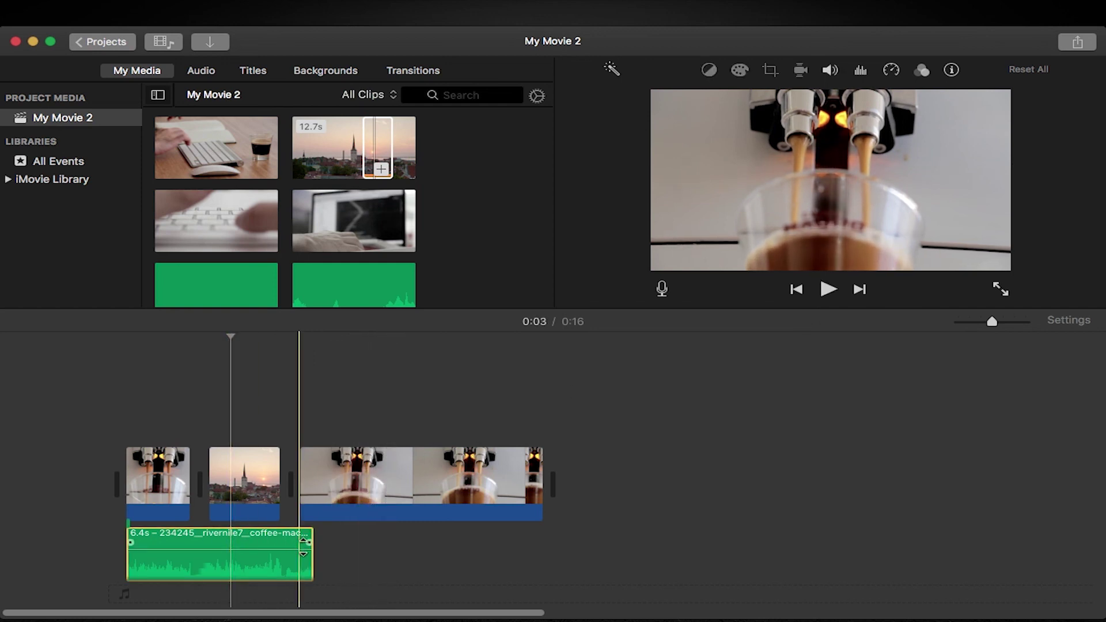
pyautogui.moveTo(305, 553); pyautogui.dragTo(542, 554)
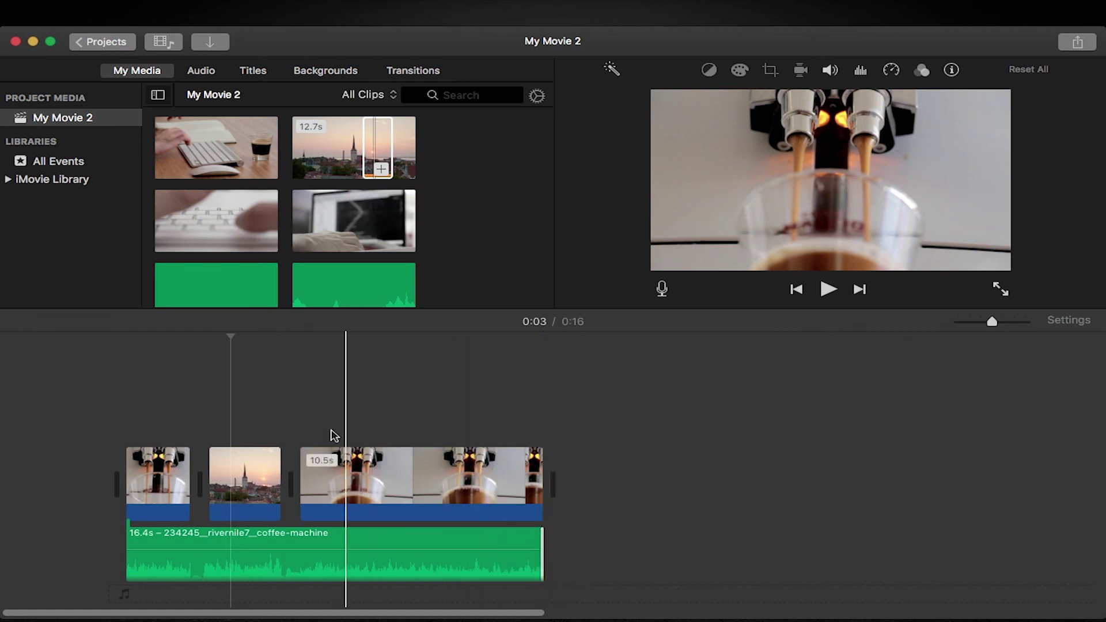
pyautogui.click(303, 380)
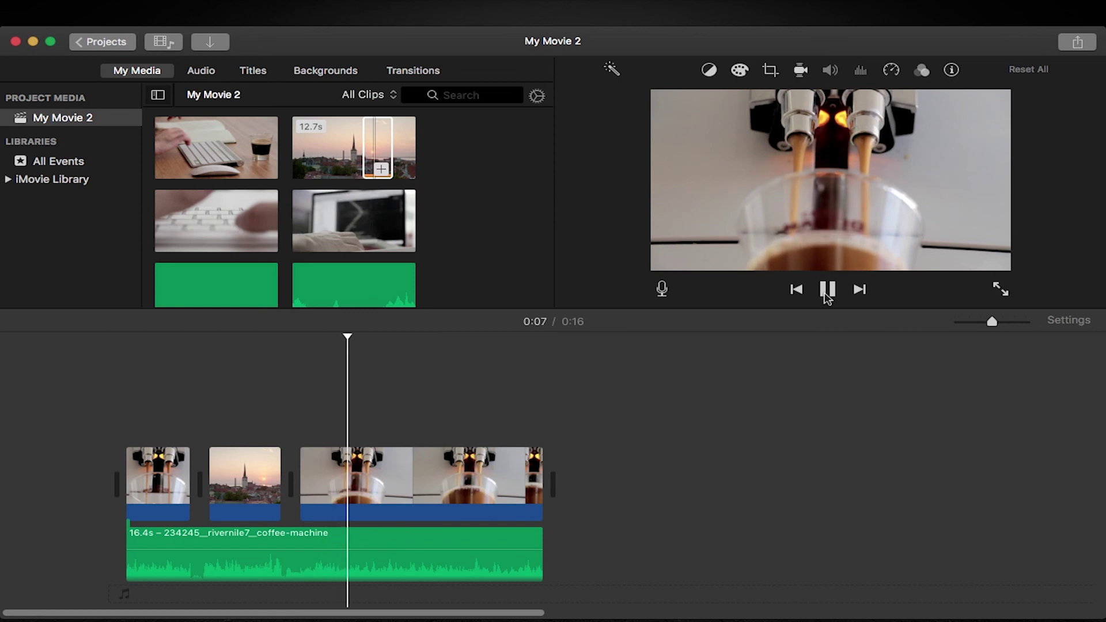
pyautogui.click(827, 290)
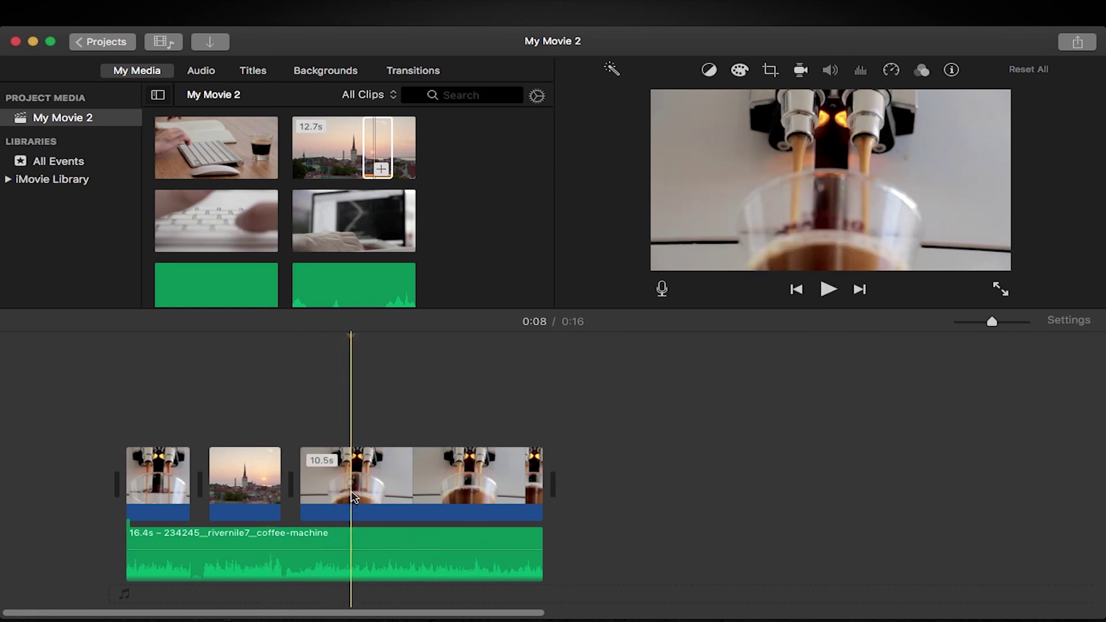
# Split the last coffee clip and the audio at 0:08 and delete everything beyond it.
pyautogui.press('super+b')
pyautogui.click(440, 484)
pyautogui.press('Delete')
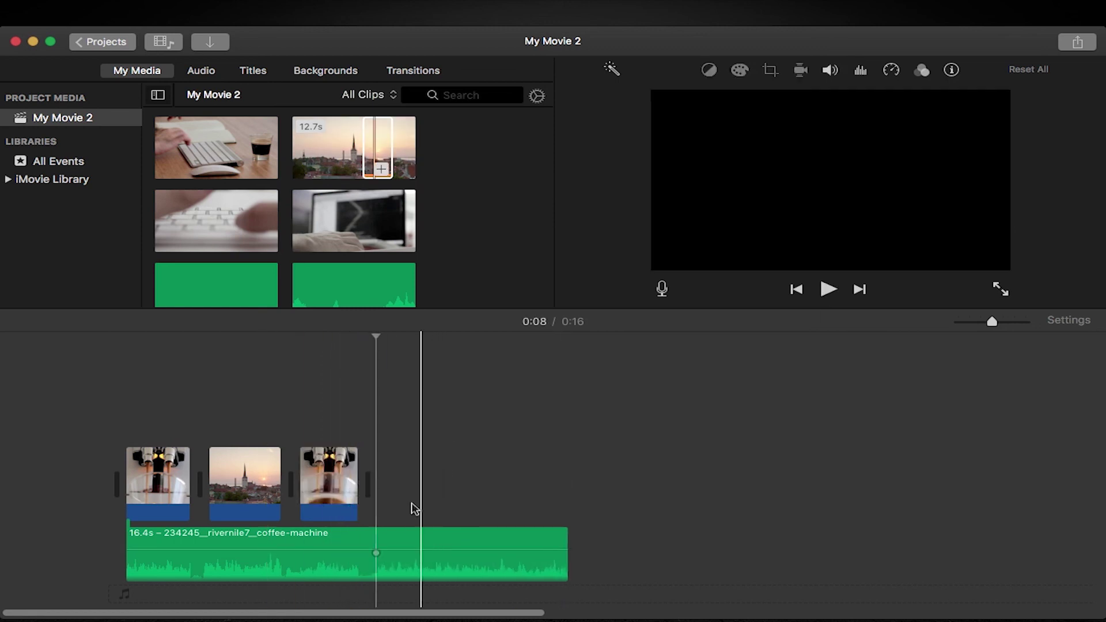
pyautogui.click(363, 546)
pyautogui.press('super+b')
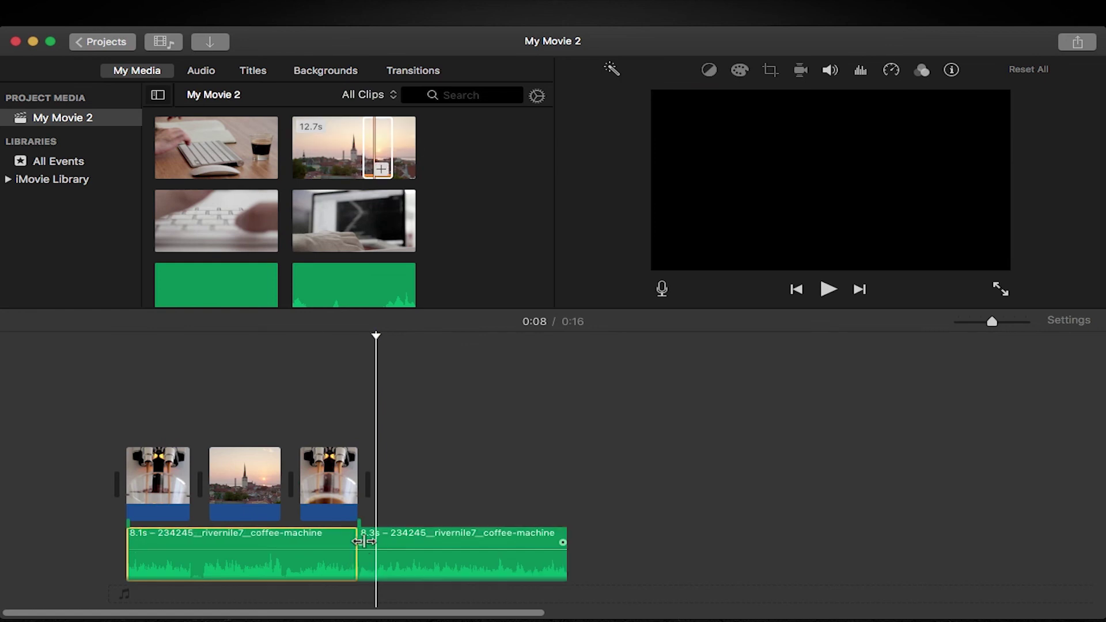
pyautogui.click(442, 533)
pyautogui.press('Delete')
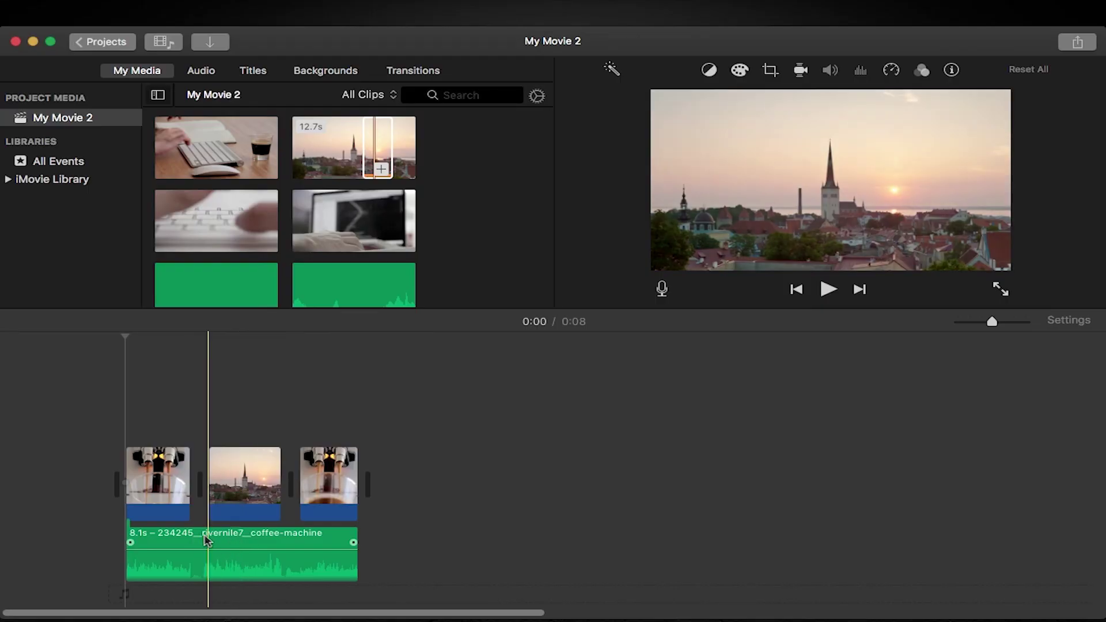
# Split the coffee audio at the sunset shot's start and end, making three pieces.
pyautogui.click(210, 538)
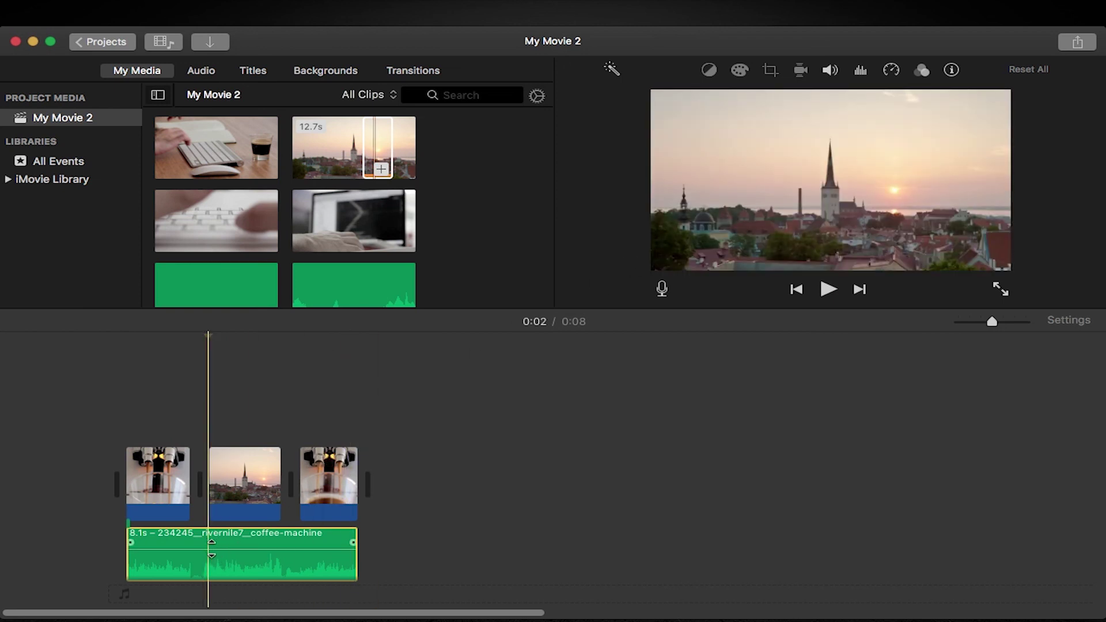
pyautogui.press('super+b')
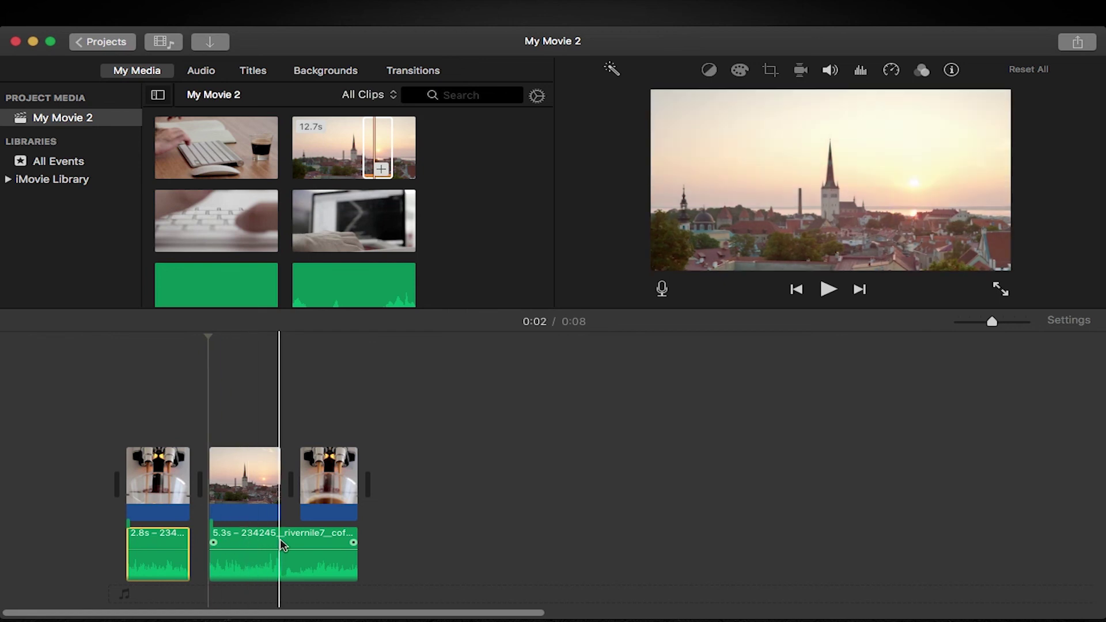
pyautogui.click(299, 553)
pyautogui.press('super+b')
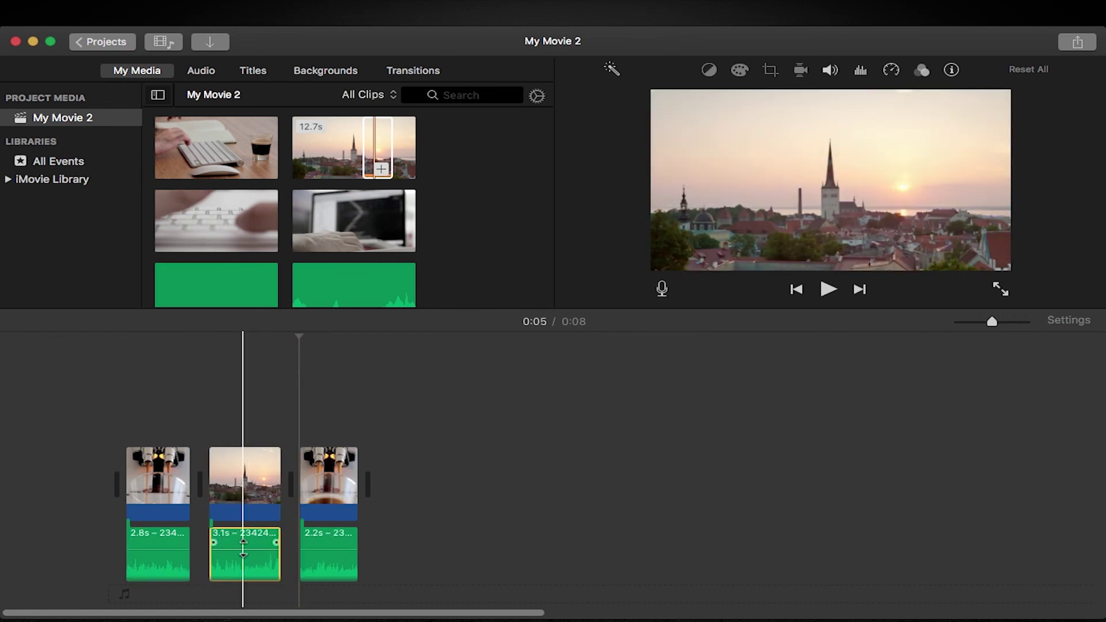
# Lower the middle audio piece under the sunset shot to 12% volume and preview.
pyautogui.moveTo(243, 552); pyautogui.dragTo(246, 585)
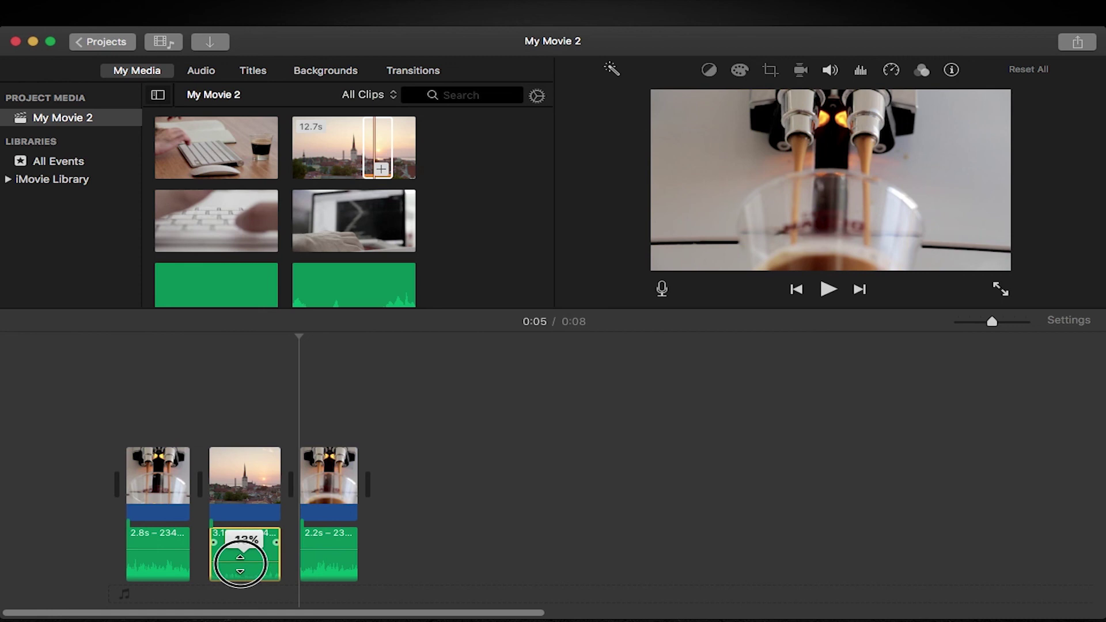
pyautogui.moveTo(240, 565); pyautogui.dragTo(239, 564)
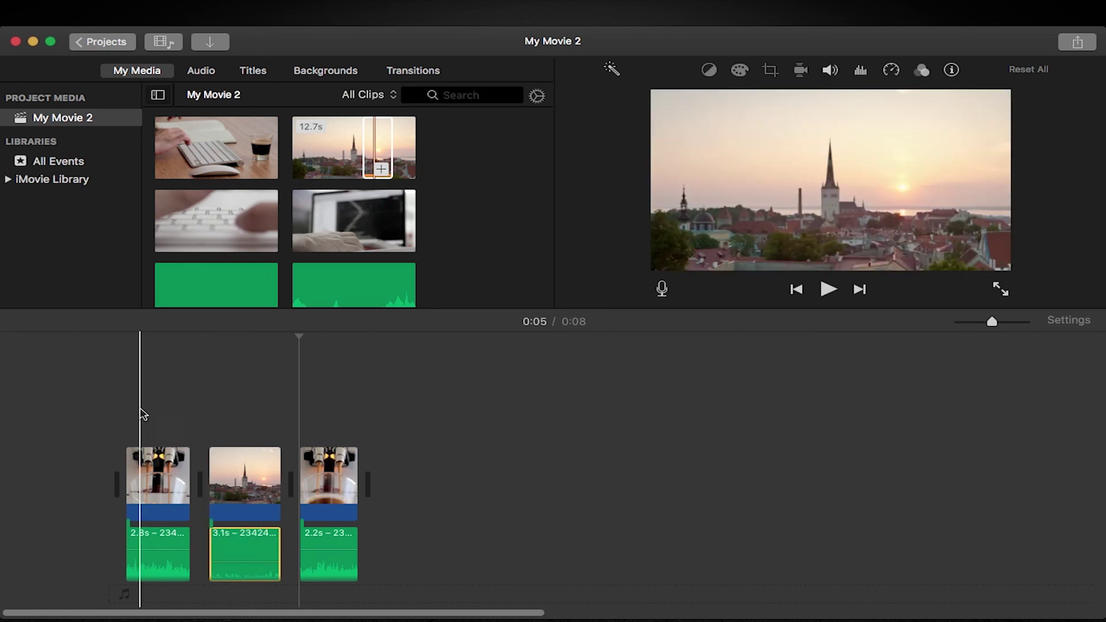
pyautogui.click(125, 397)
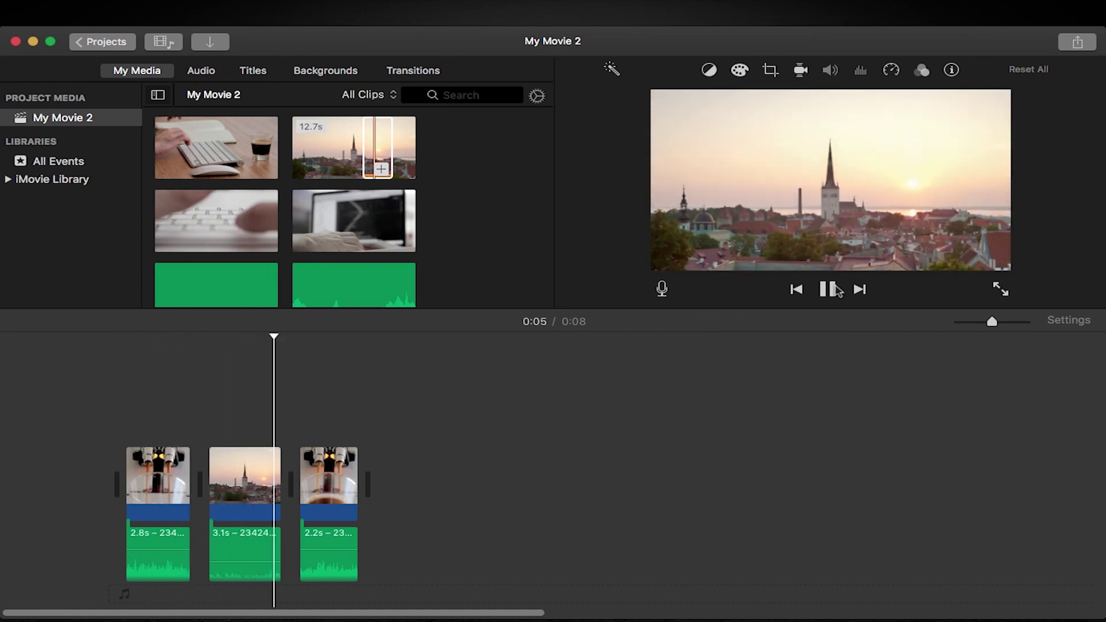
pyautogui.click(830, 289)
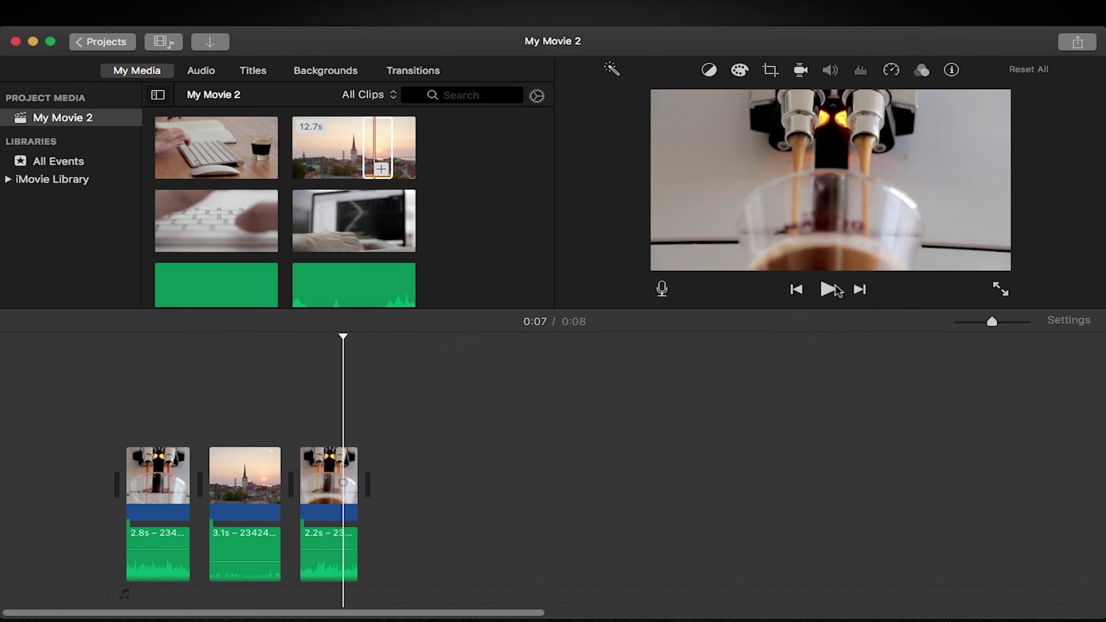
pyautogui.scroll(-2, 456, 200)
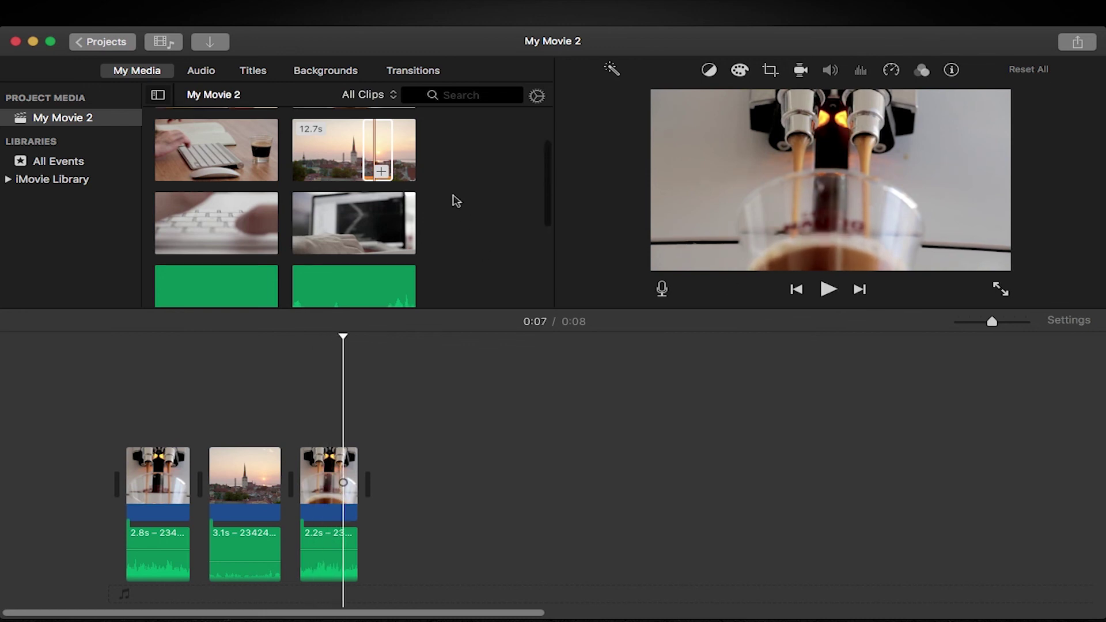
# Add a 3.1-second section of the church-bell sound 32968 to the timeline beneath the sunset shot.
pyautogui.scroll(5, 456, 201)
pyautogui.scroll(-5, 456, 201)
pyautogui.scroll(-3, 456, 200)
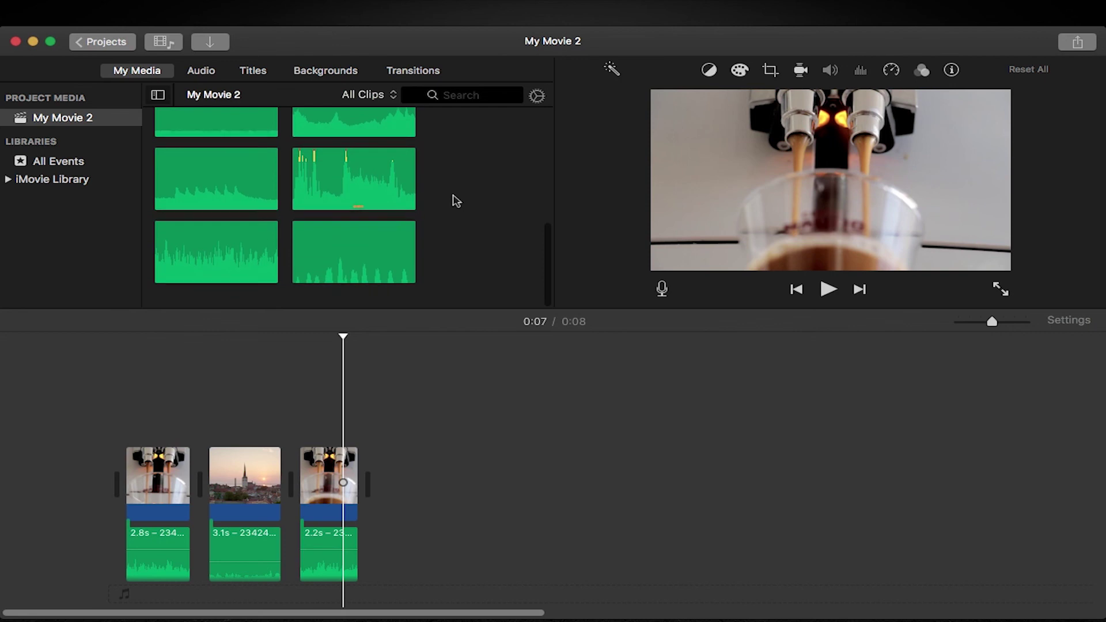
pyautogui.click(181, 190)
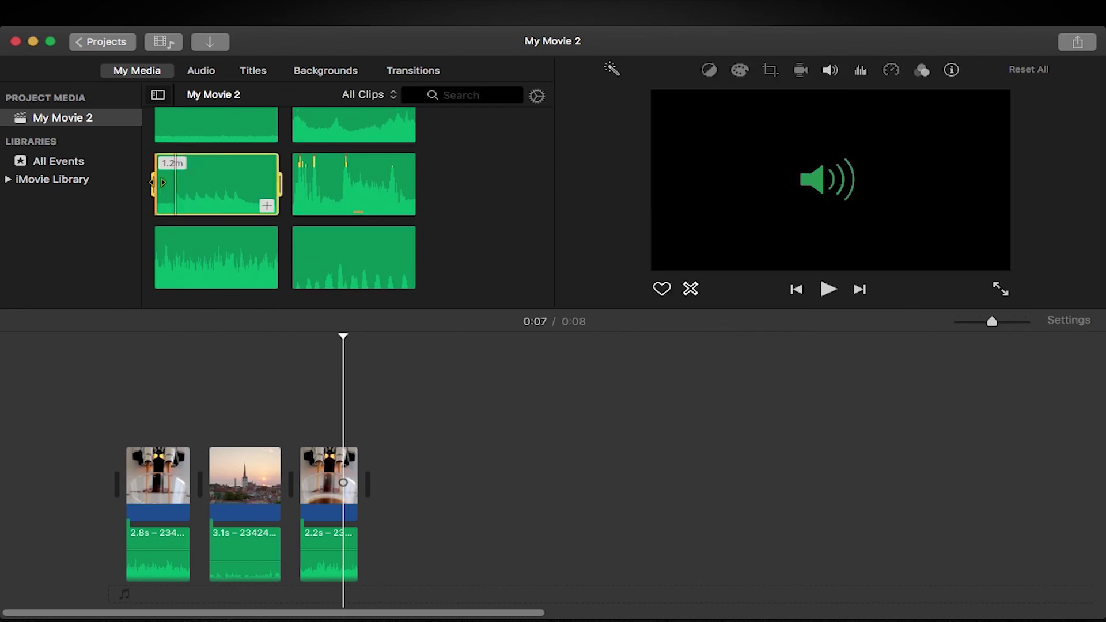
pyautogui.moveTo(160, 186); pyautogui.dragTo(175, 189)
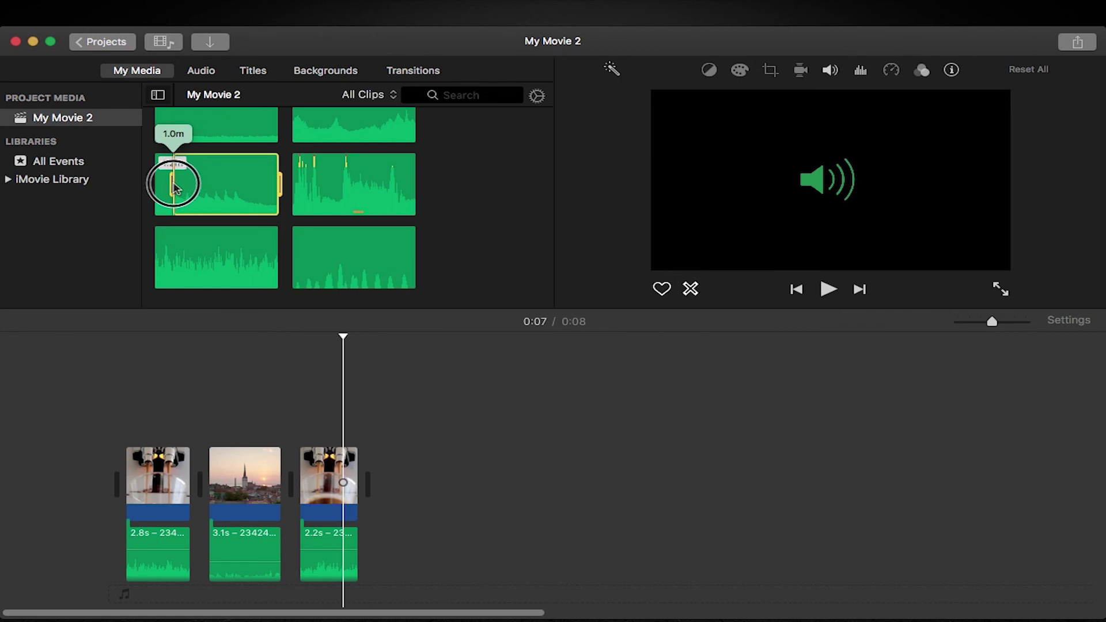
pyautogui.moveTo(279, 176); pyautogui.dragTo(211, 581)
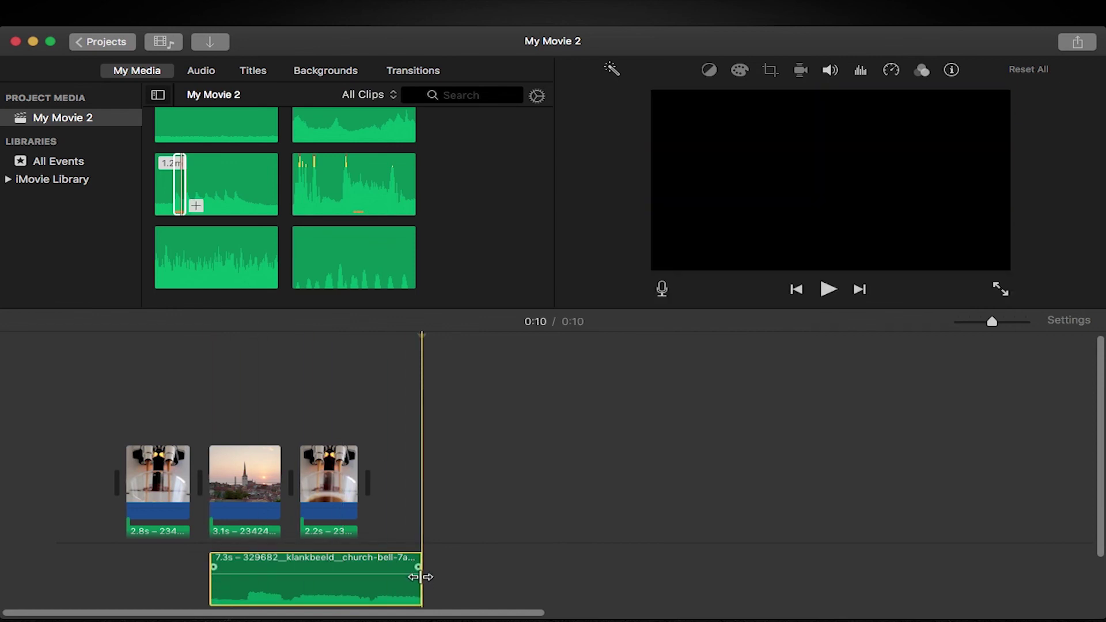
pyautogui.moveTo(420, 577); pyautogui.dragTo(292, 570)
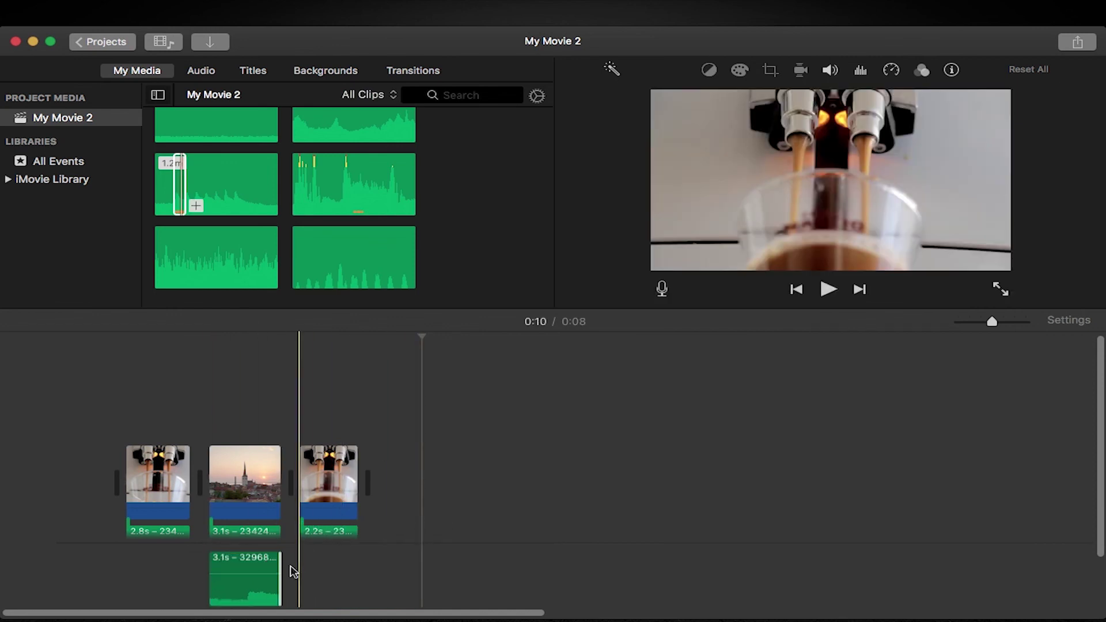
# Trim the start of the background sound clip to line up under the middle city clip.
pyautogui.click(140, 353)
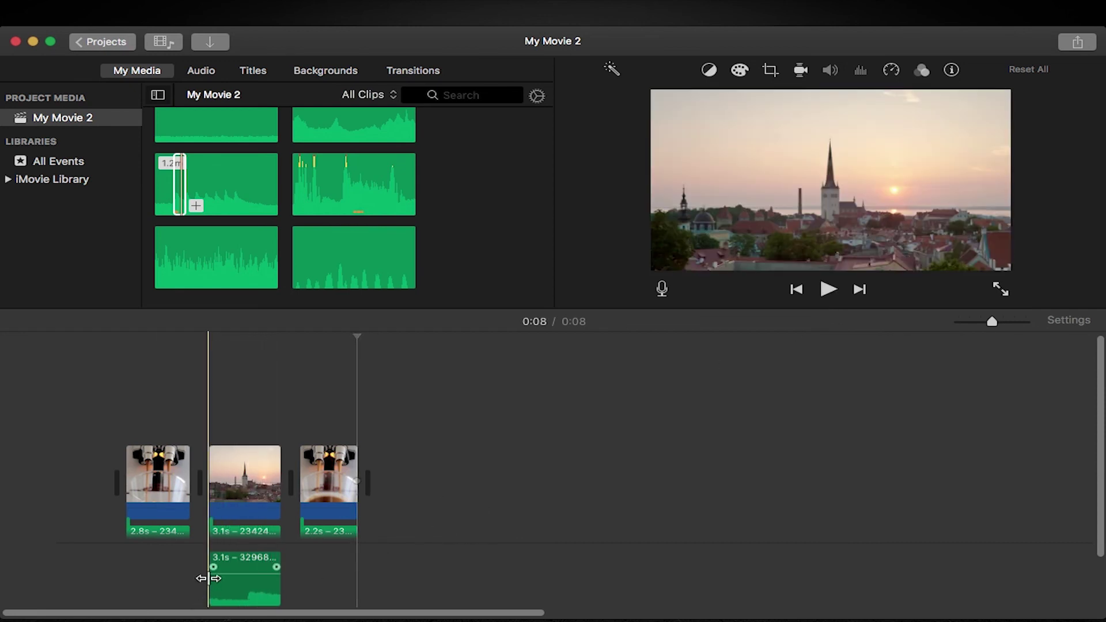
pyautogui.moveTo(212, 575); pyautogui.dragTo(277, 583)
pyautogui.click(152, 543)
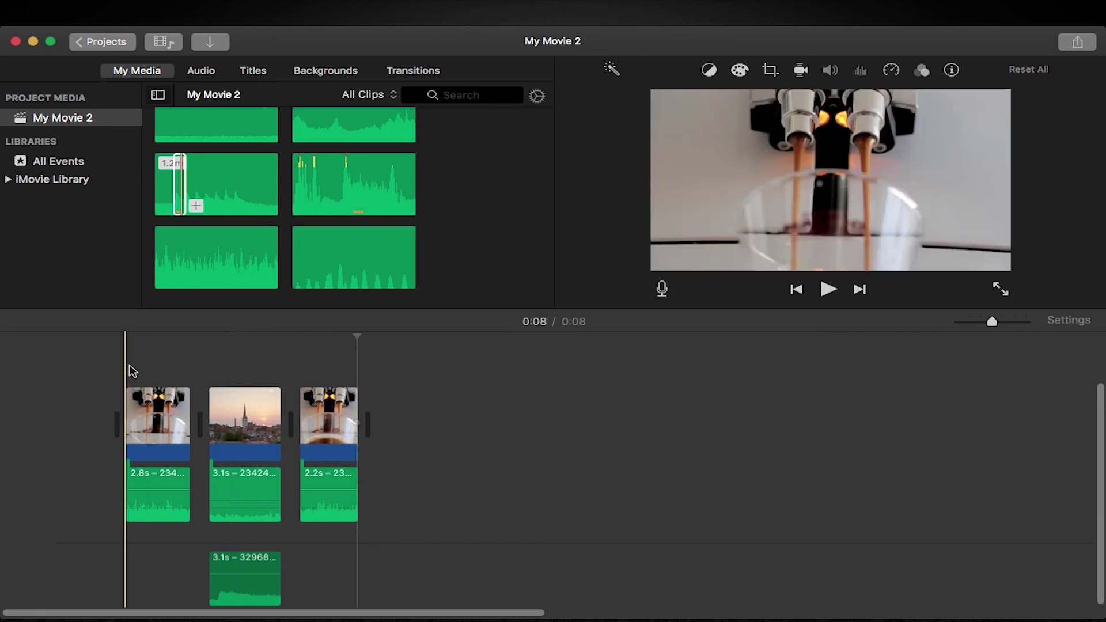
# Place Cross Dissolve transitions before the first clip and after the last clip, then play the movie from the start.
pyautogui.click(417, 73)
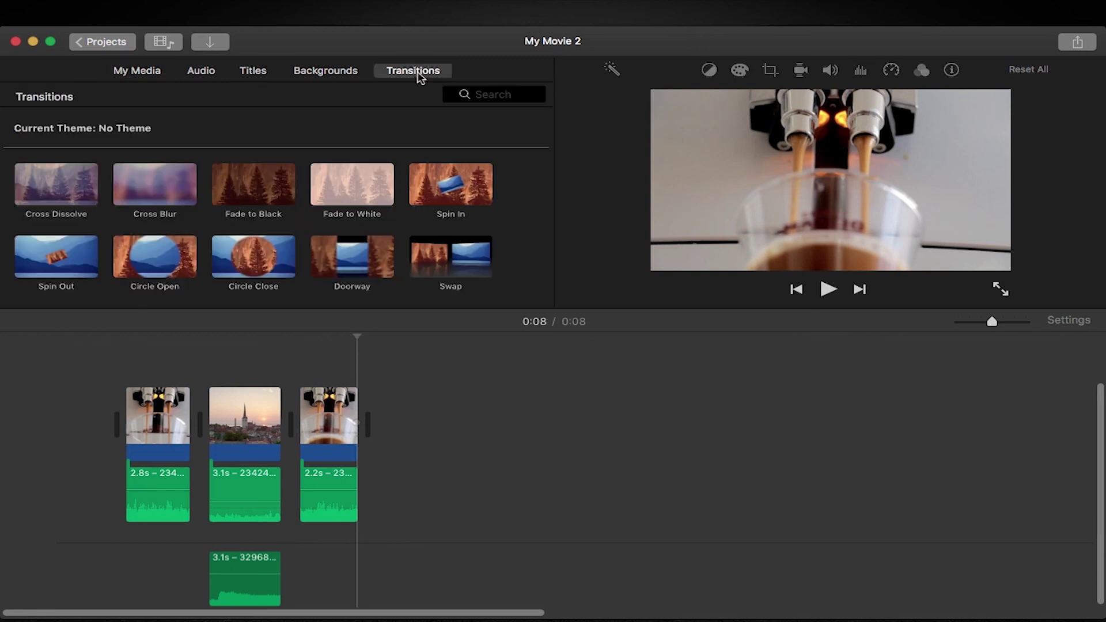
pyautogui.click(144, 74)
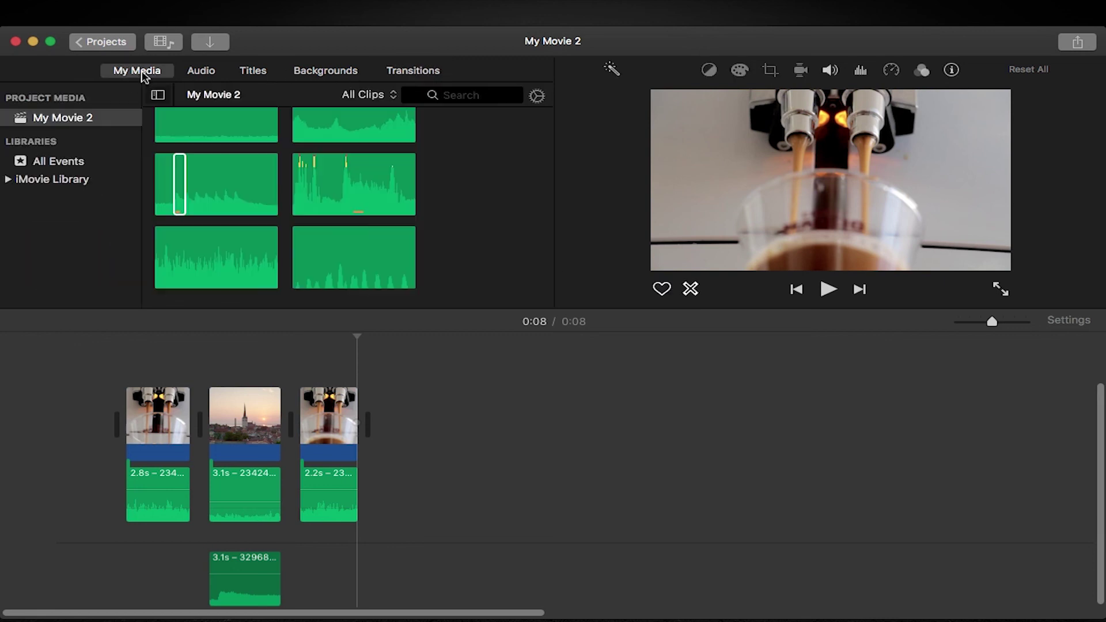
pyautogui.click(409, 75)
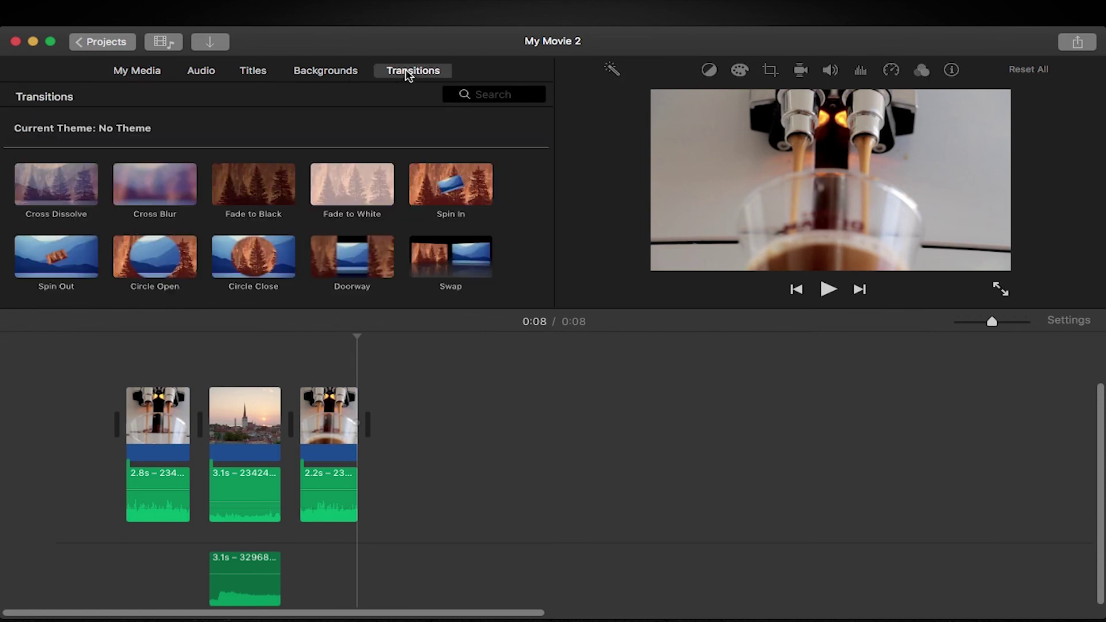
pyautogui.moveTo(71, 188); pyautogui.dragTo(115, 425)
pyautogui.click(51, 208)
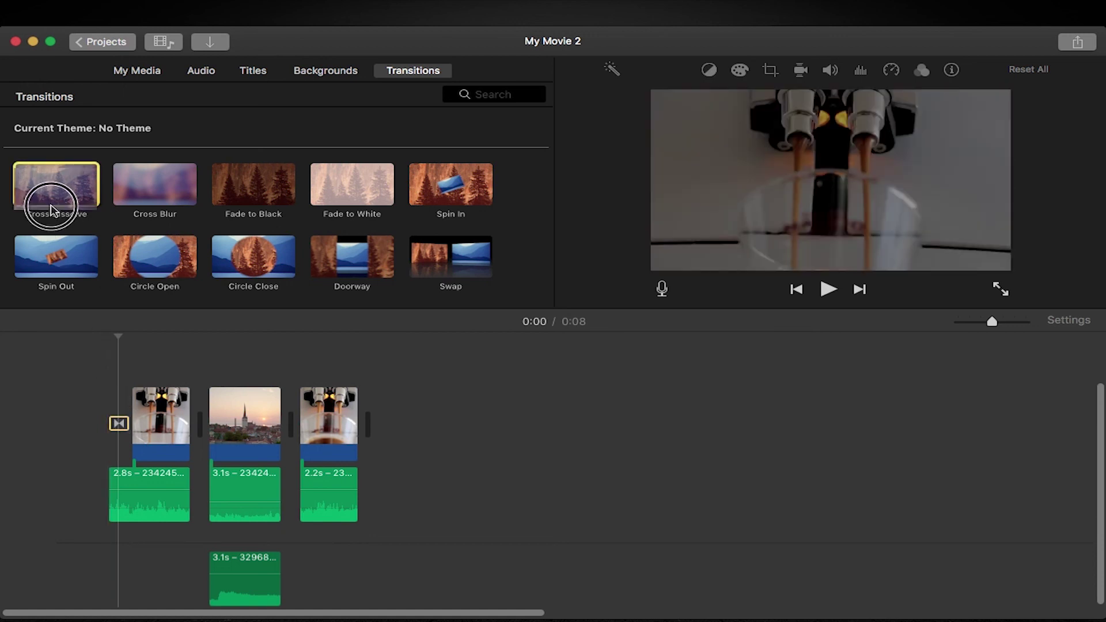
pyautogui.moveTo(51, 208); pyautogui.dragTo(371, 423)
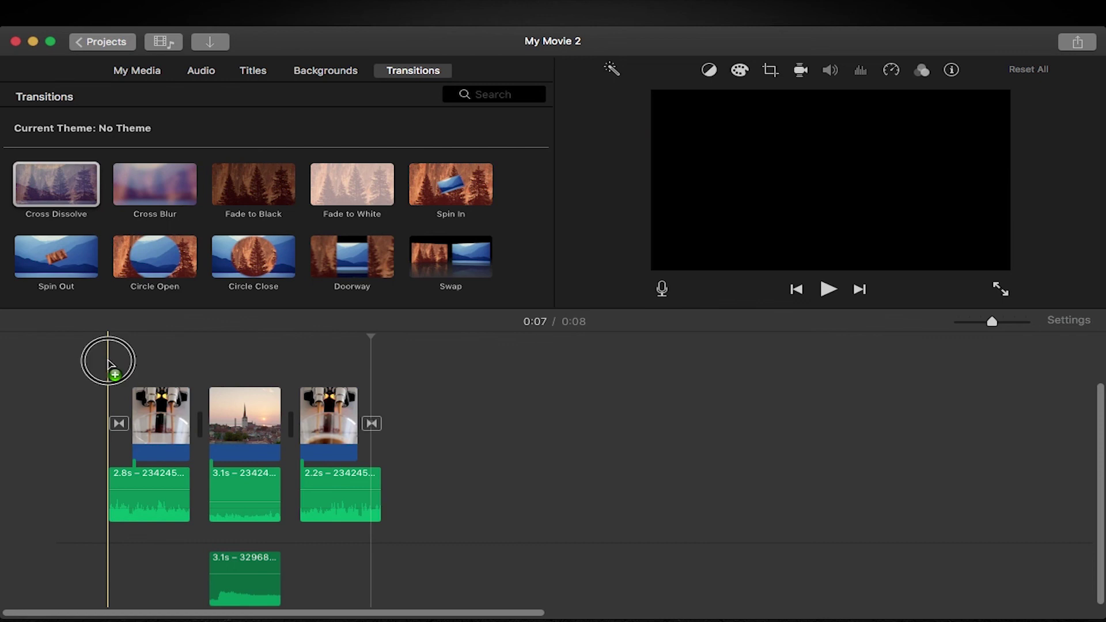
pyautogui.click(108, 362)
pyautogui.click(827, 289)
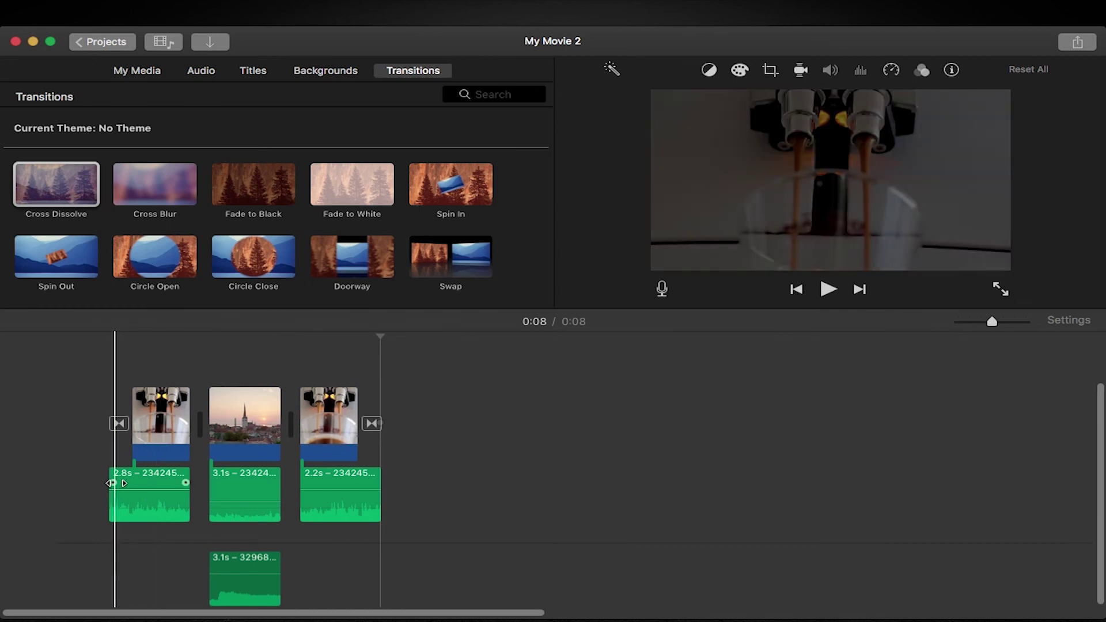
# Add an audio fade-in on the first clip and a fade-out on the last, then replay the movie from the start.
pyautogui.moveTo(114, 483); pyautogui.dragTo(132, 483)
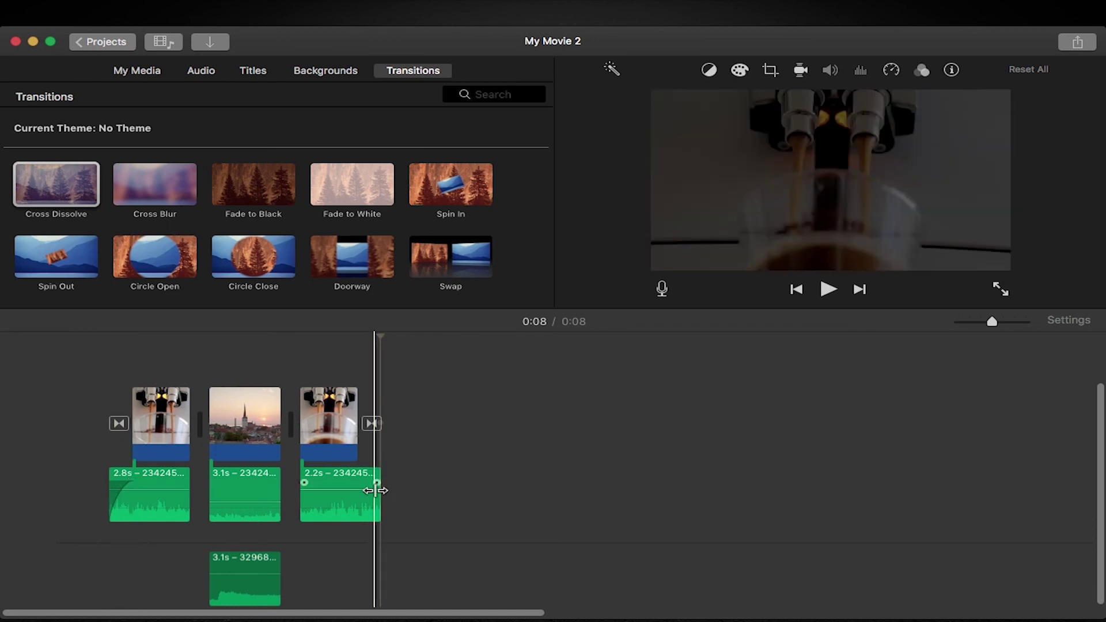
pyautogui.click(378, 482)
pyautogui.moveTo(377, 483); pyautogui.dragTo(358, 482)
pyautogui.click(95, 365)
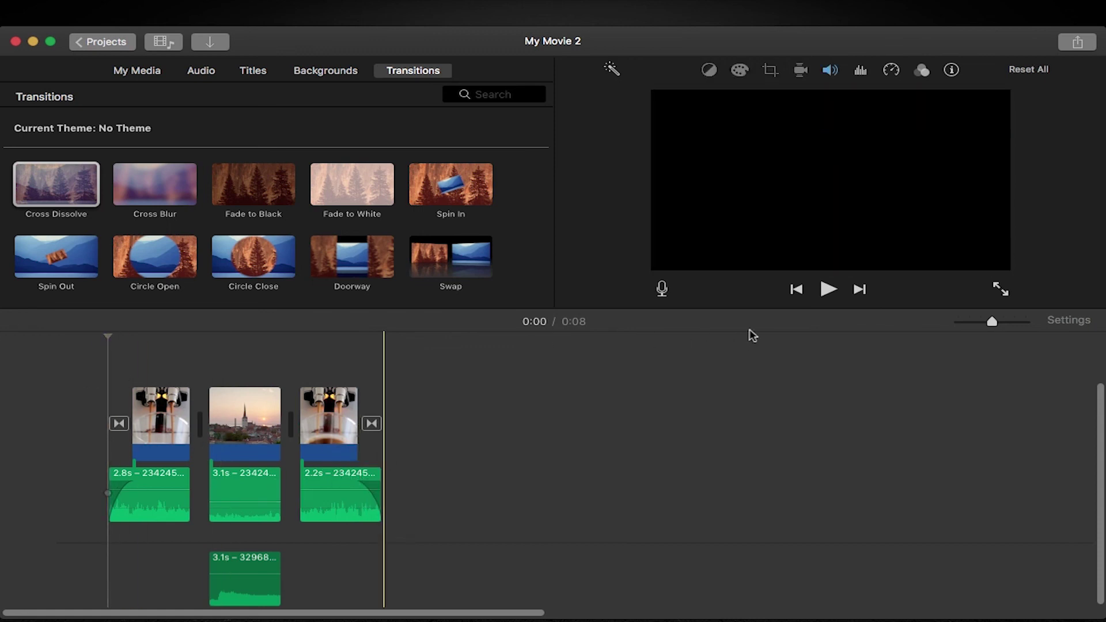
pyautogui.click(828, 289)
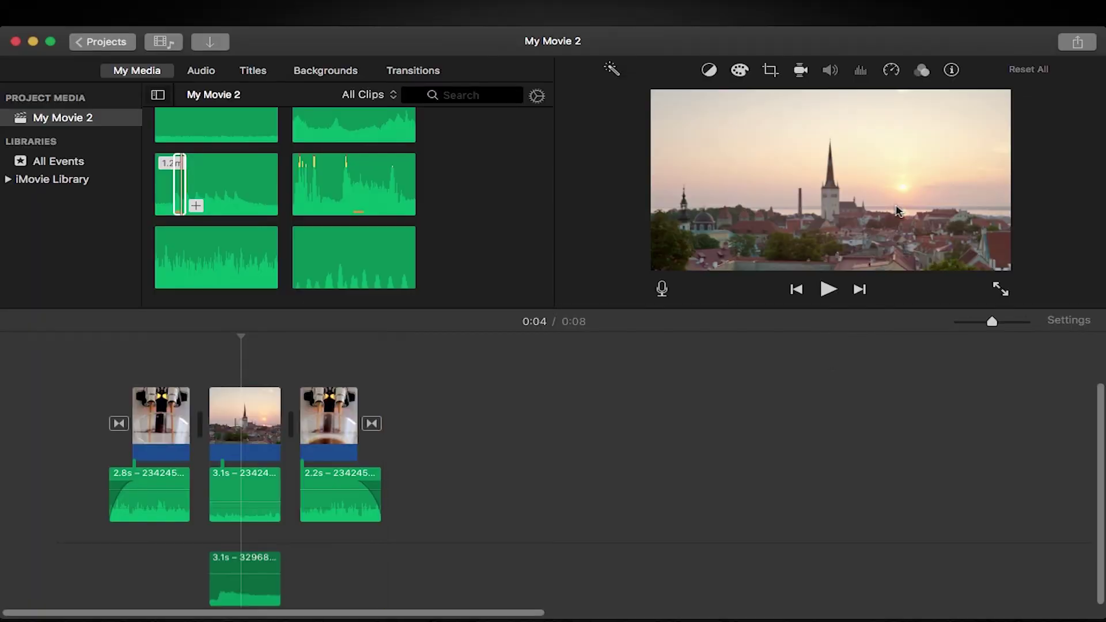
# Preview the audio and laptop typing clips, play the whole movie, then bring up the Share destinations.
pyautogui.click(486, 388)
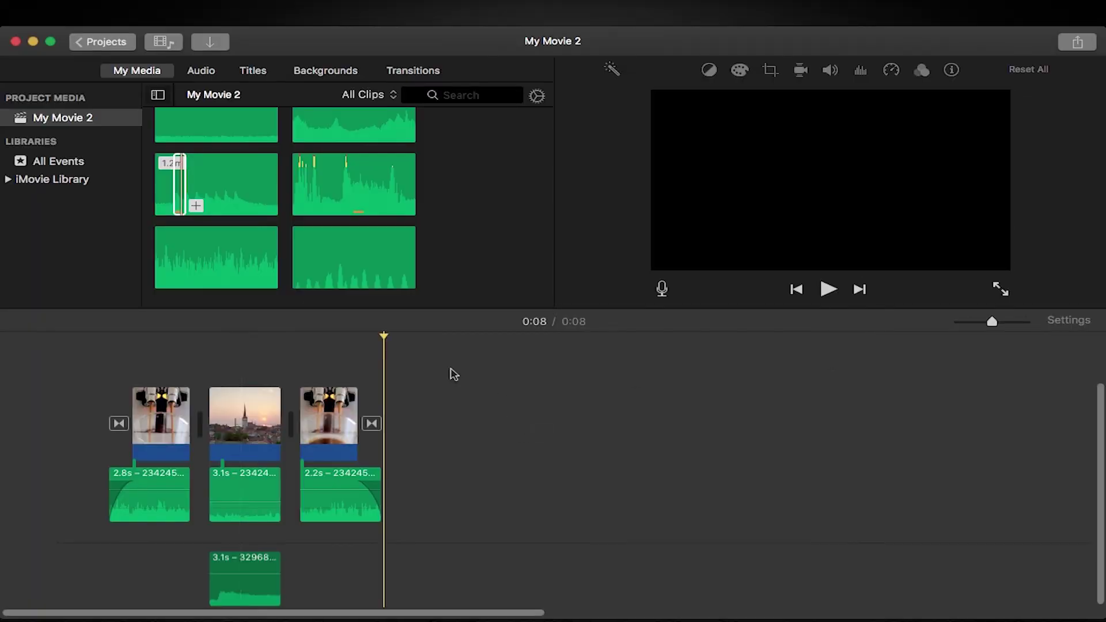
pyautogui.click(100, 347)
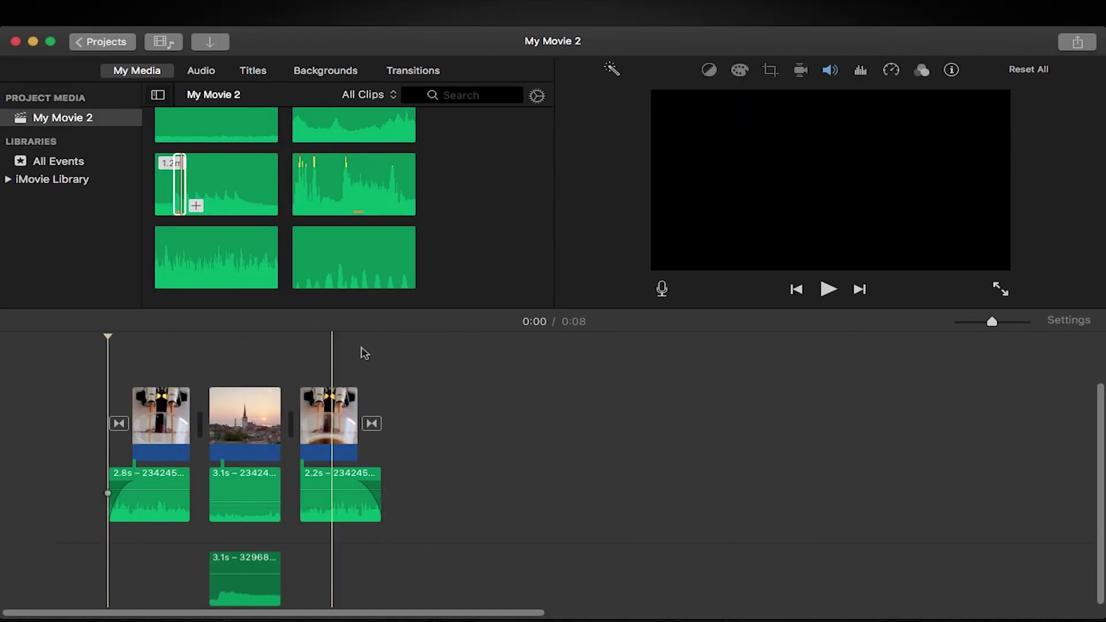
pyautogui.click(363, 194)
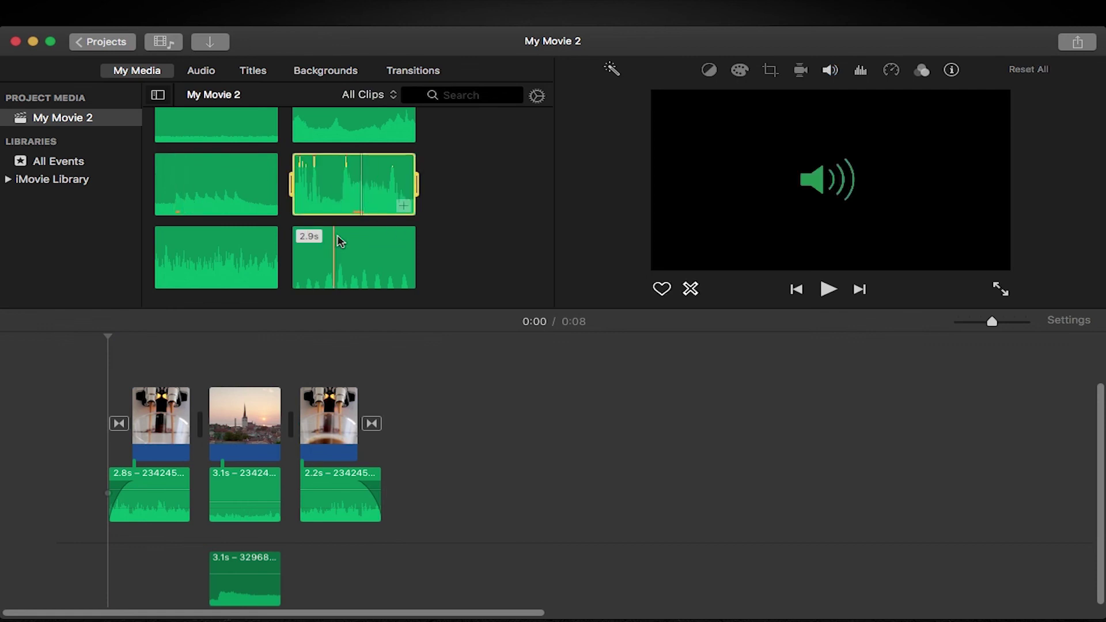
pyautogui.scroll(5, 301, 263)
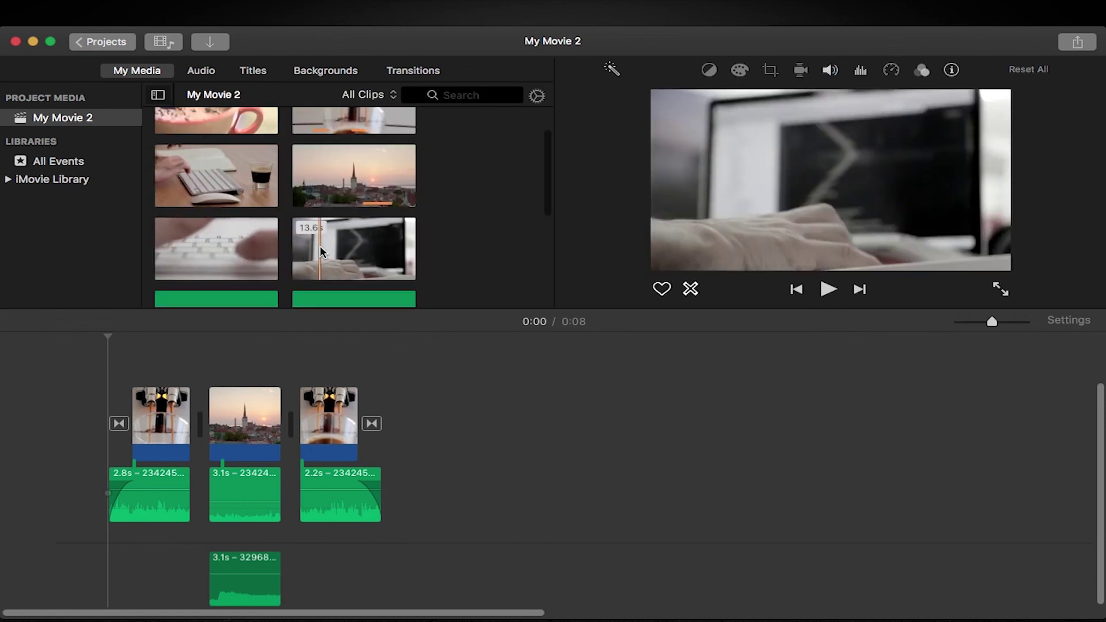
pyautogui.click(320, 248)
pyautogui.click(110, 346)
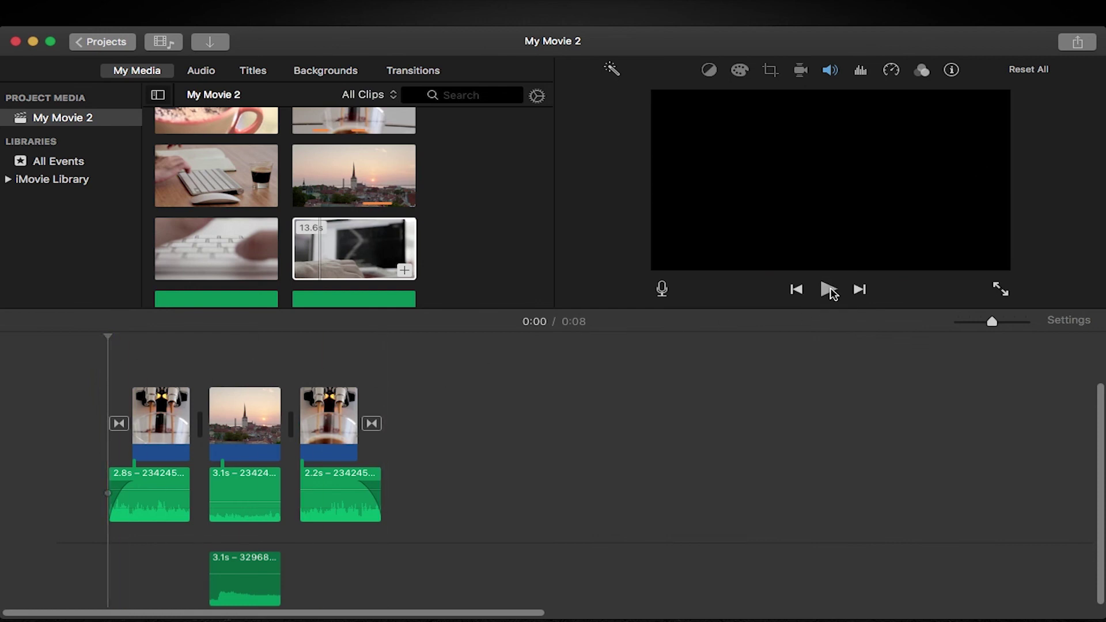
pyautogui.click(829, 290)
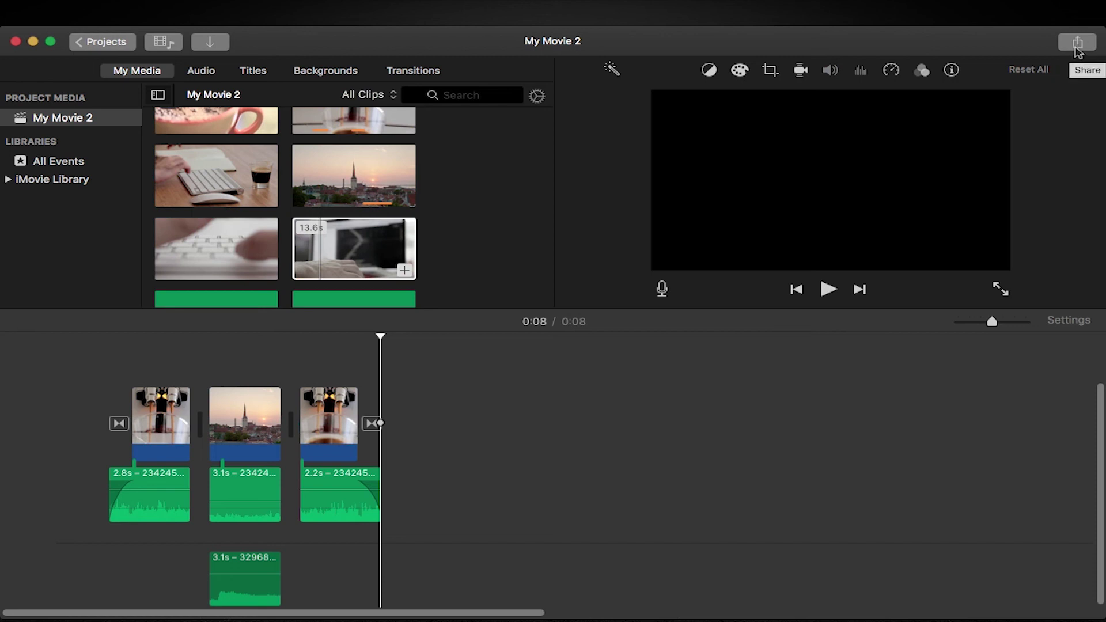
pyautogui.click(1077, 46)
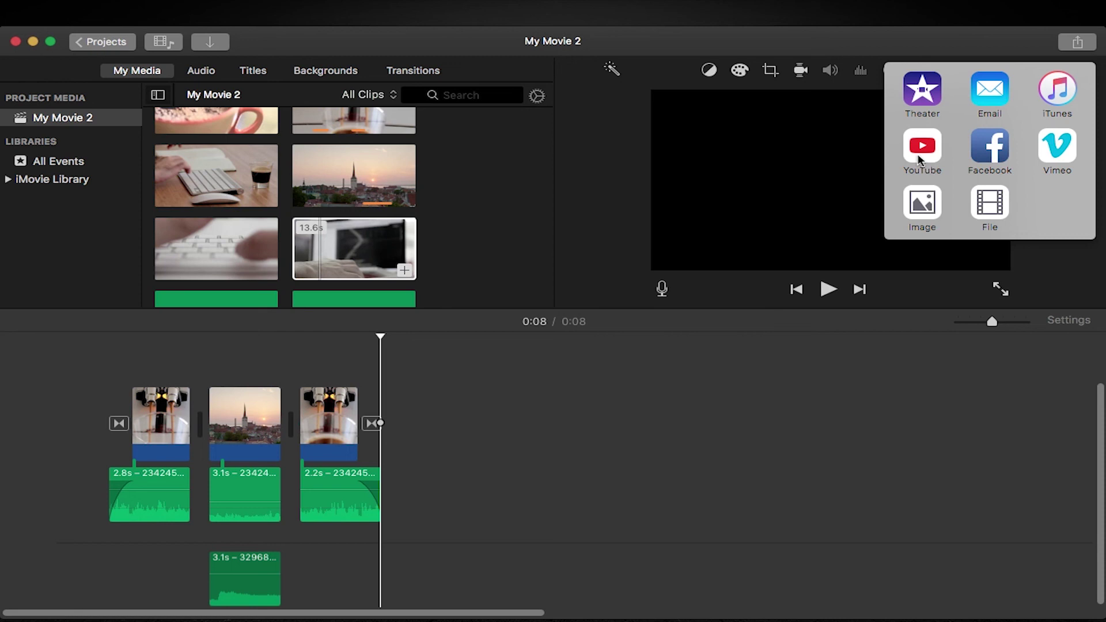
# Choose File export and replace the title My Movie 2 with 'Short Coffee Video'.
pyautogui.click(983, 203)
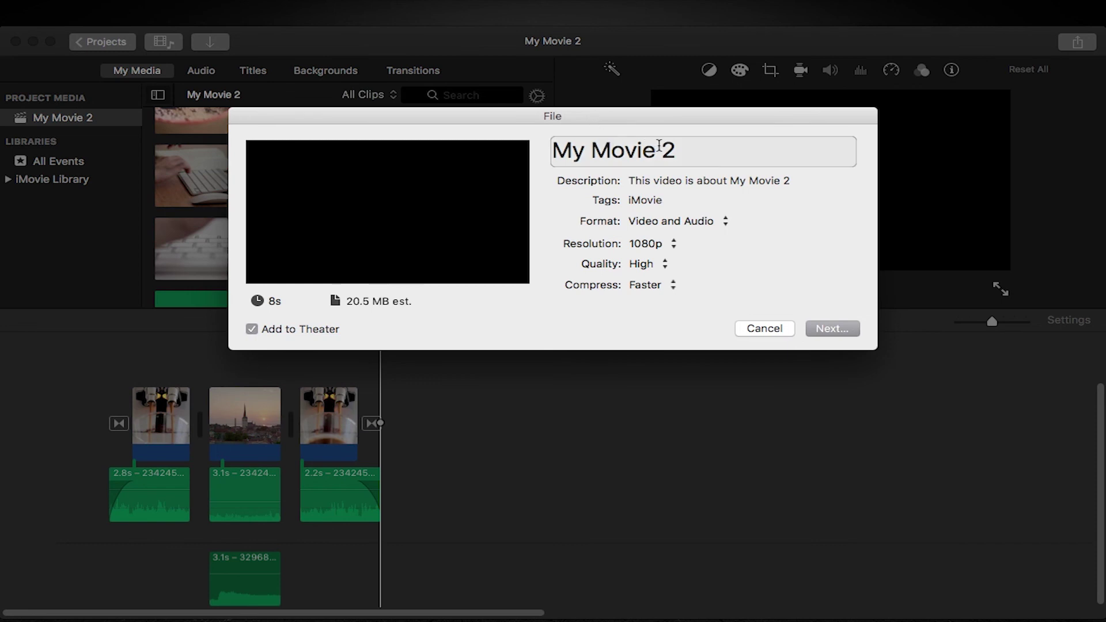
pyautogui.moveTo(659, 148); pyautogui.dragTo(502, 136)
pyautogui.click(704, 148)
pyautogui.press('BackSpace')
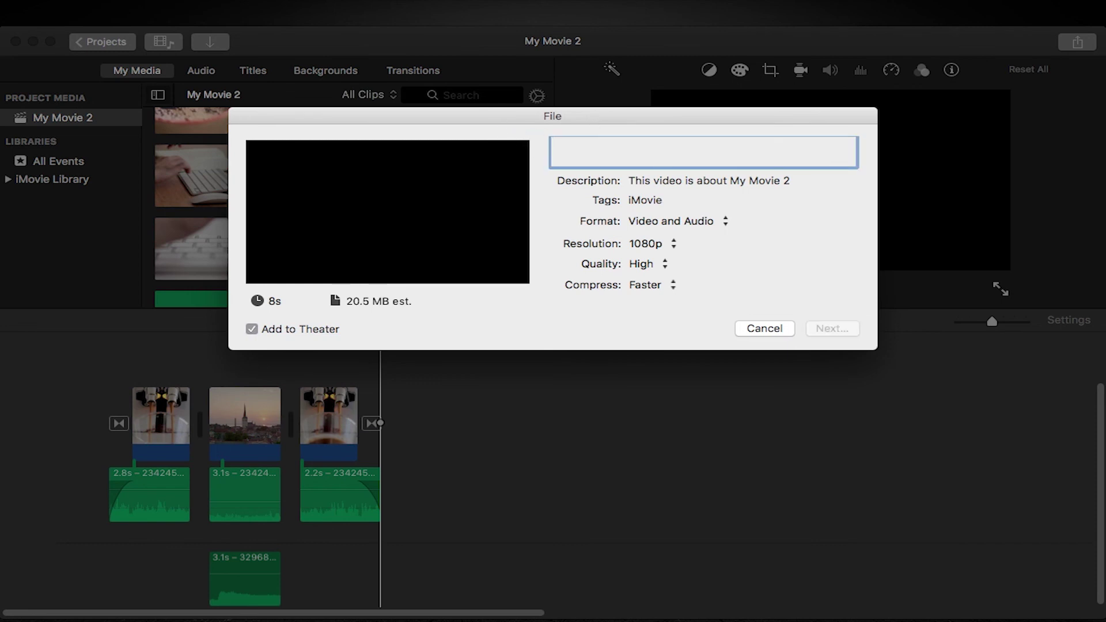
pyautogui.write('Sho')
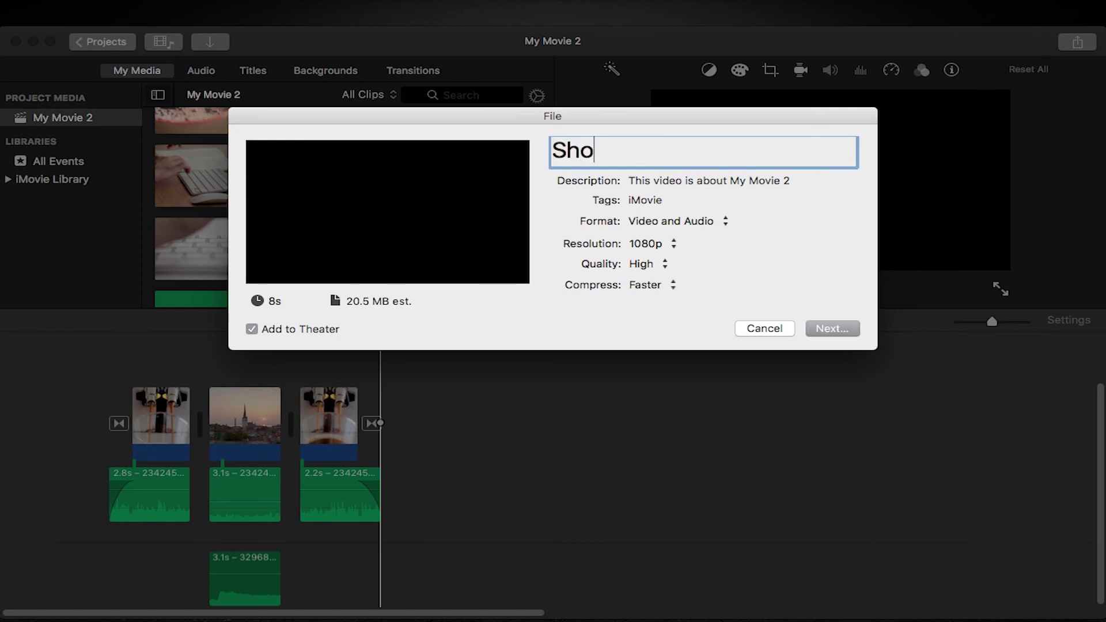
pyautogui.write('rt Coffee')
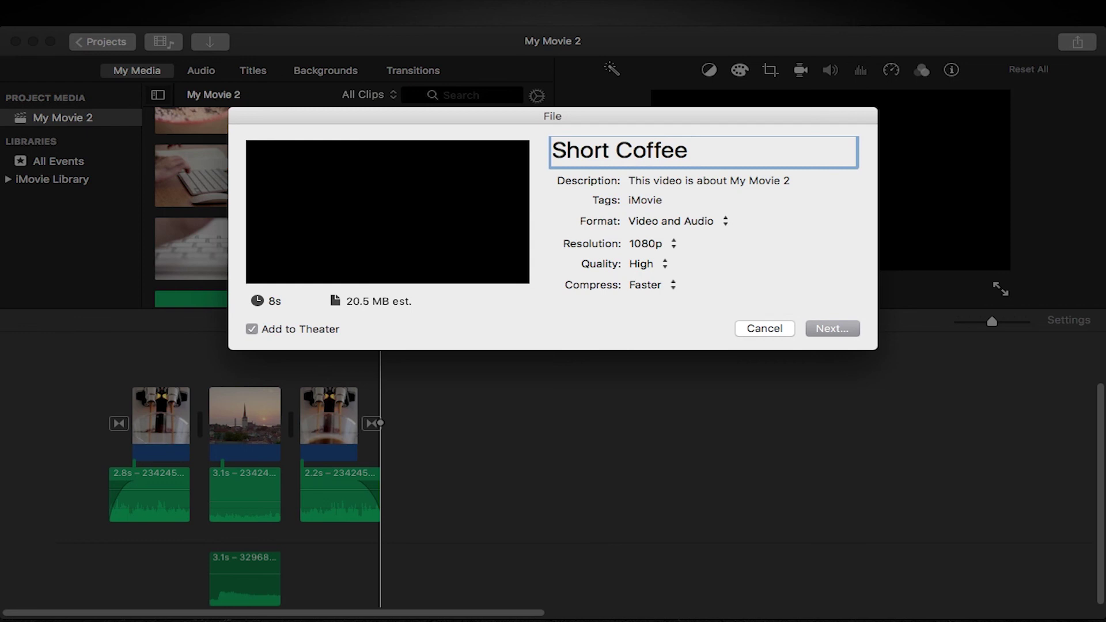
pyautogui.write(' Video')
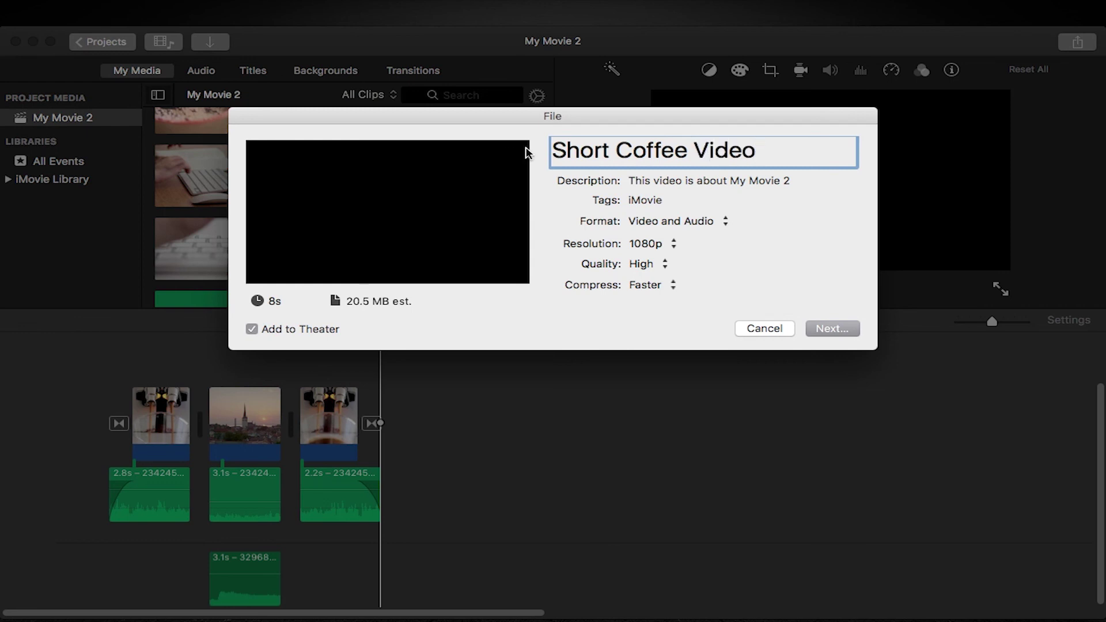
# Copy the title into the Description field and delete the iMovie tag.
pyautogui.moveTo(769, 149); pyautogui.dragTo(522, 134)
pyautogui.press('super+c')
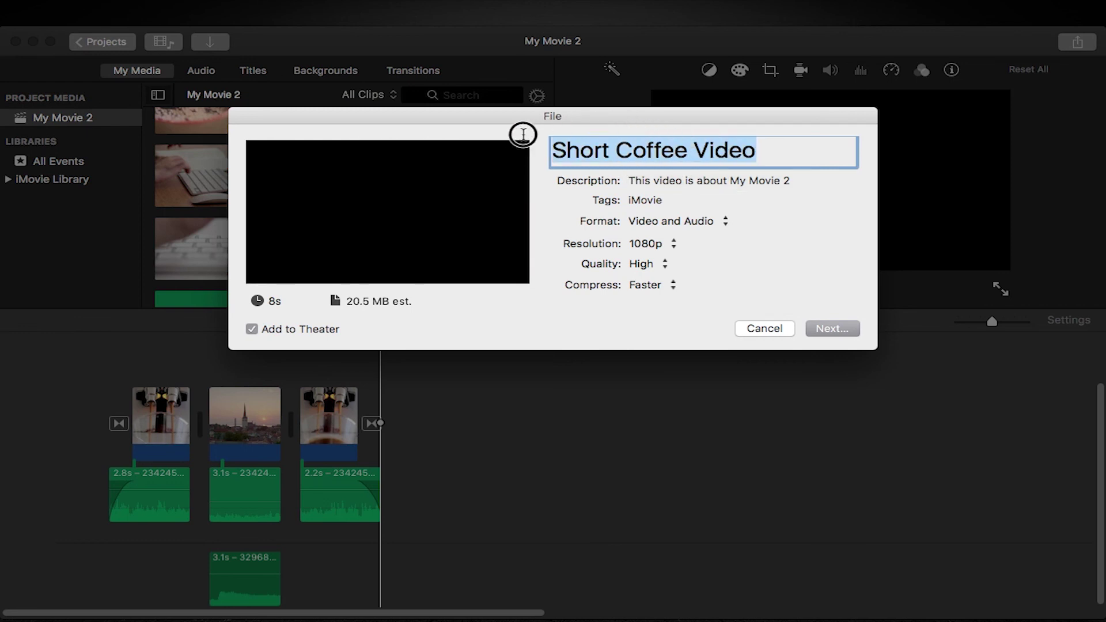
pyautogui.click(791, 185)
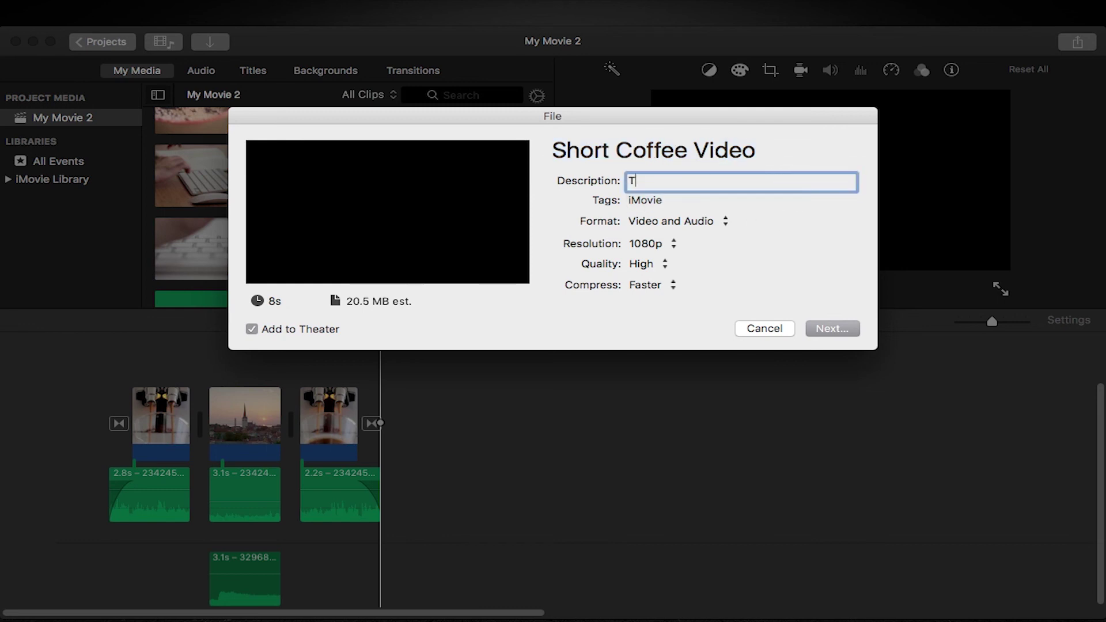
pyautogui.press('super+v')
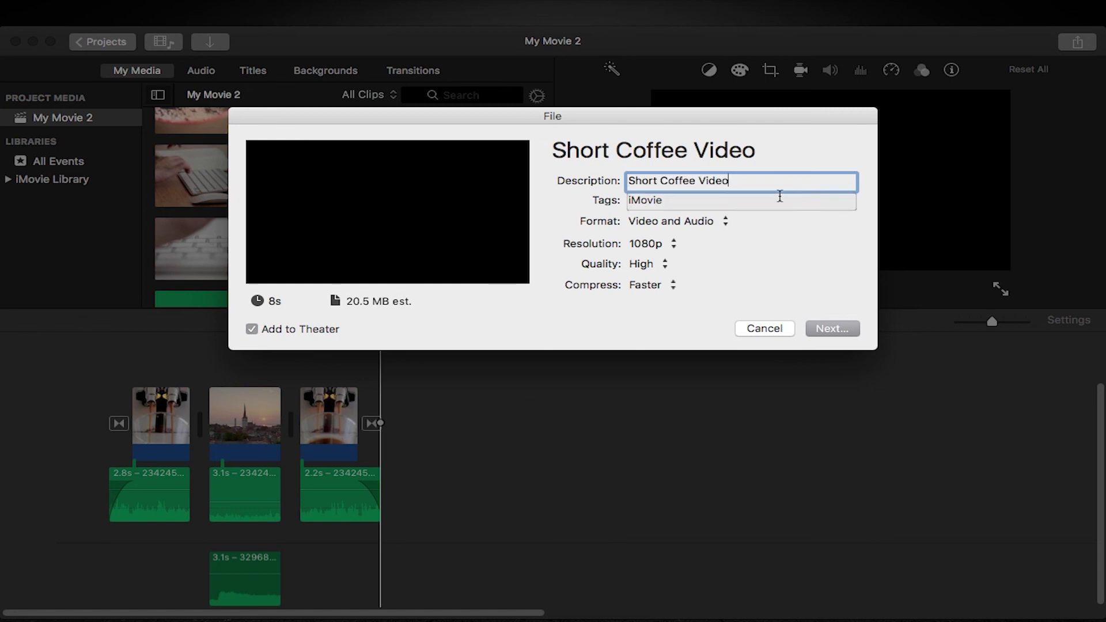
pyautogui.click(684, 205)
pyautogui.moveTo(683, 205); pyautogui.dragTo(626, 207)
pyautogui.press('BackSpace')
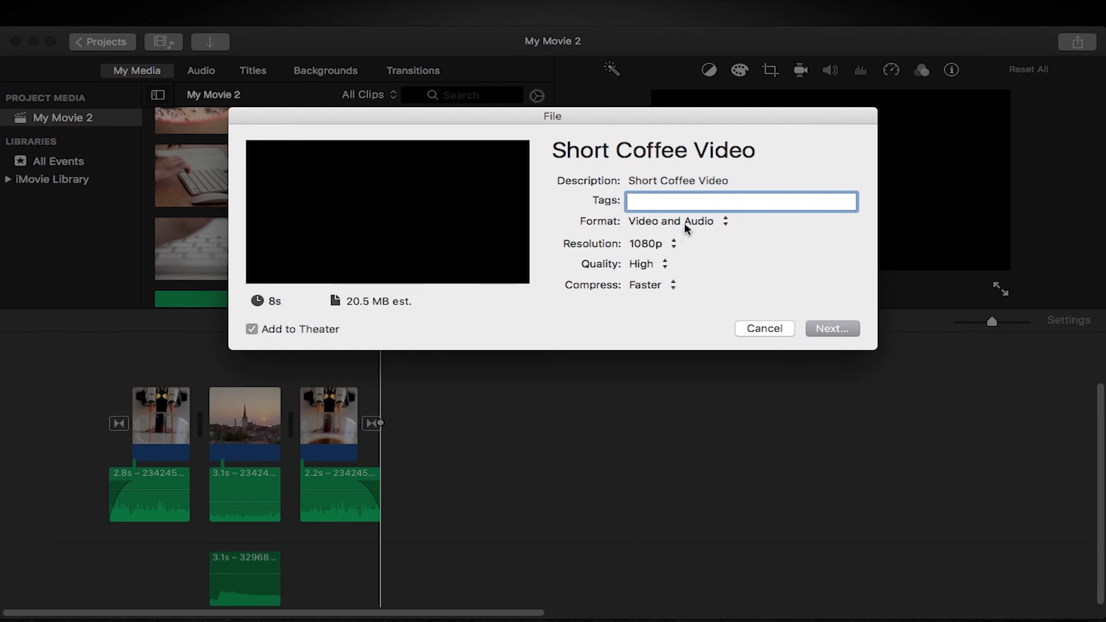
# Keep Video and Audio as the export format and set the resolution to 1080p.
pyautogui.click(722, 225)
pyautogui.click(686, 224)
pyautogui.click(671, 247)
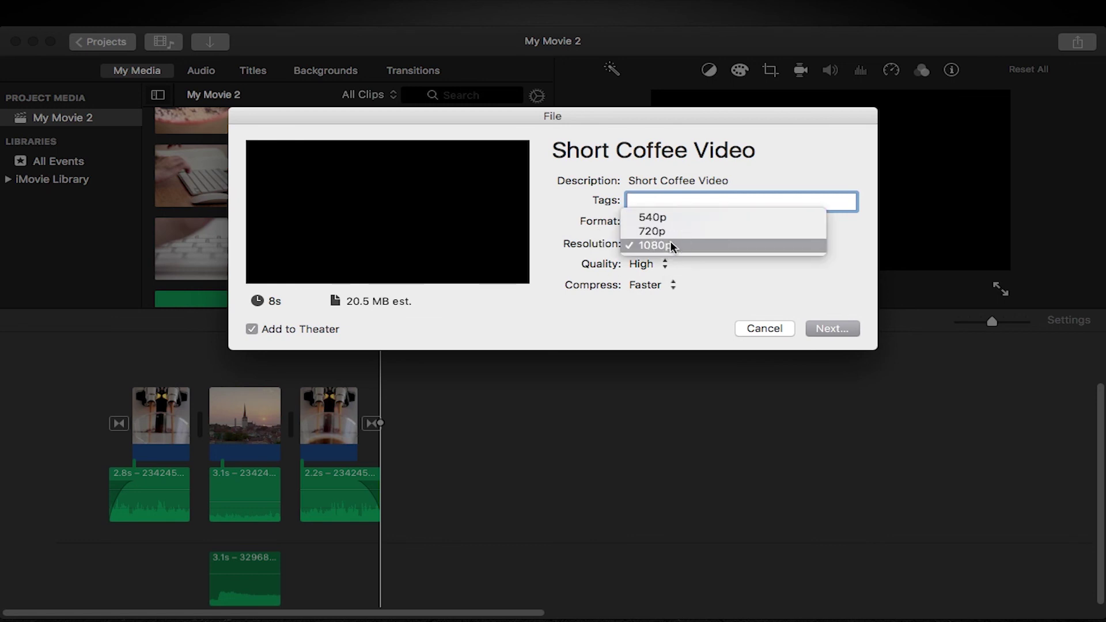
pyautogui.click(668, 244)
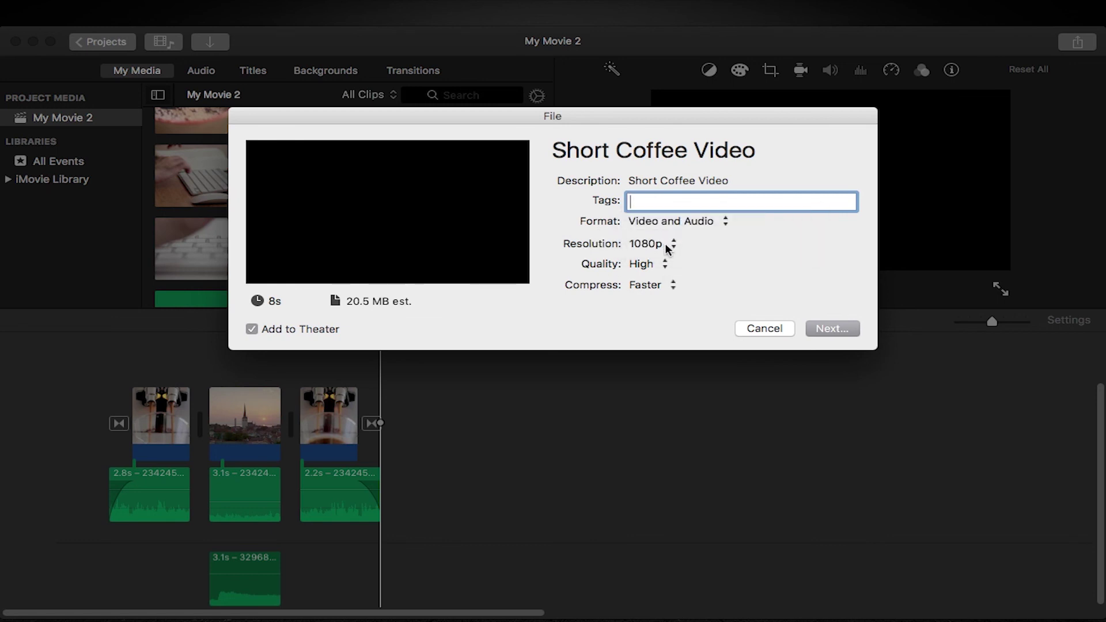
pyautogui.click(670, 243)
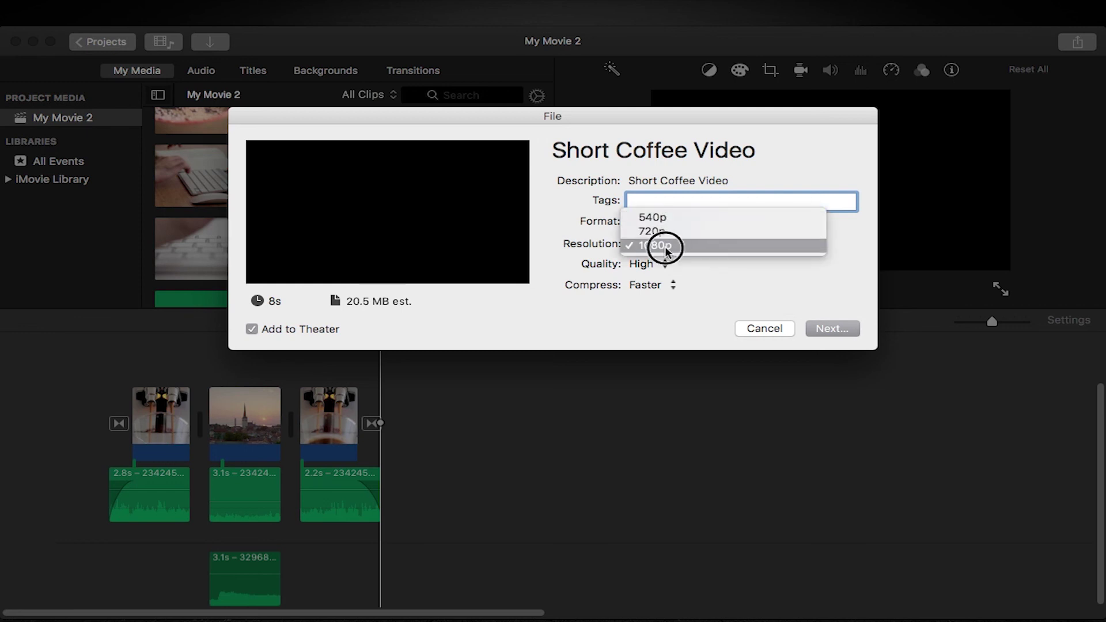
pyautogui.click(667, 246)
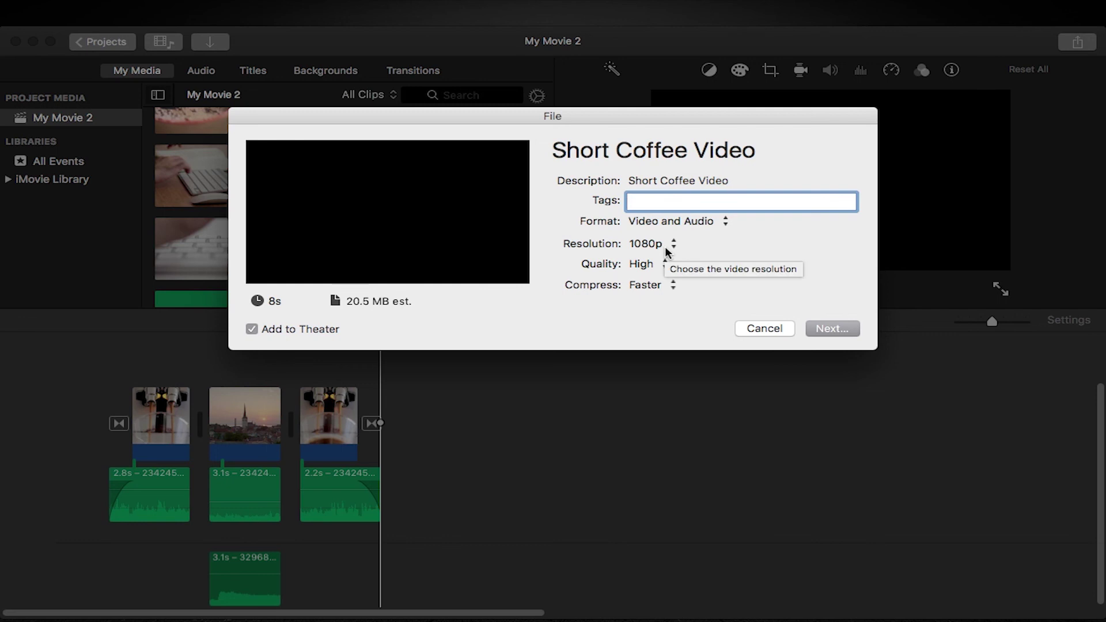
pyautogui.click(668, 244)
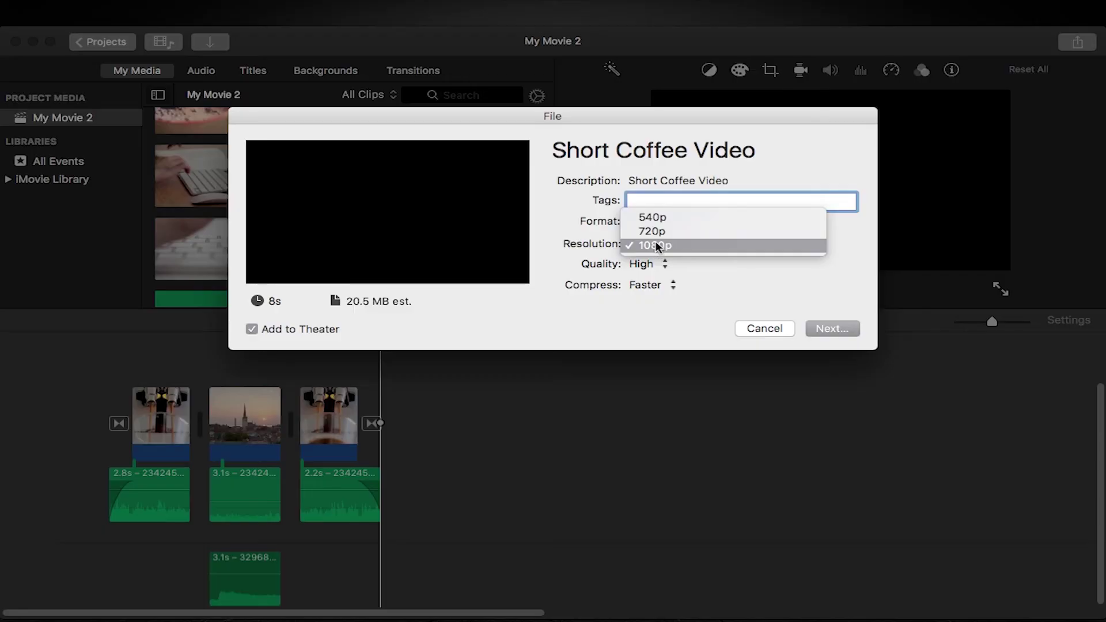
pyautogui.click(656, 246)
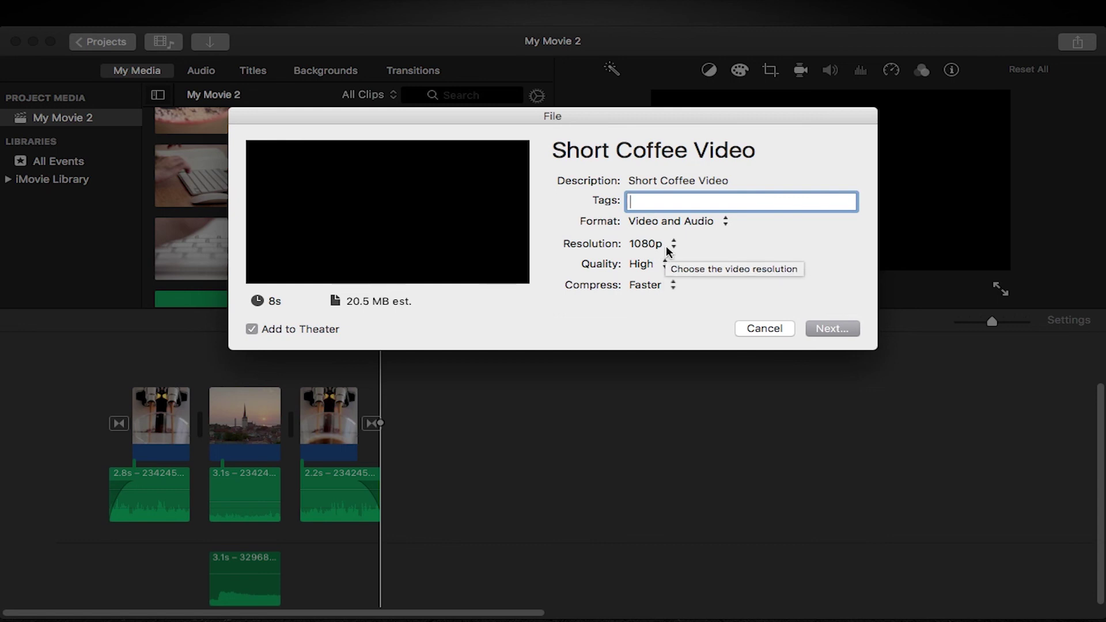
pyautogui.click(672, 245)
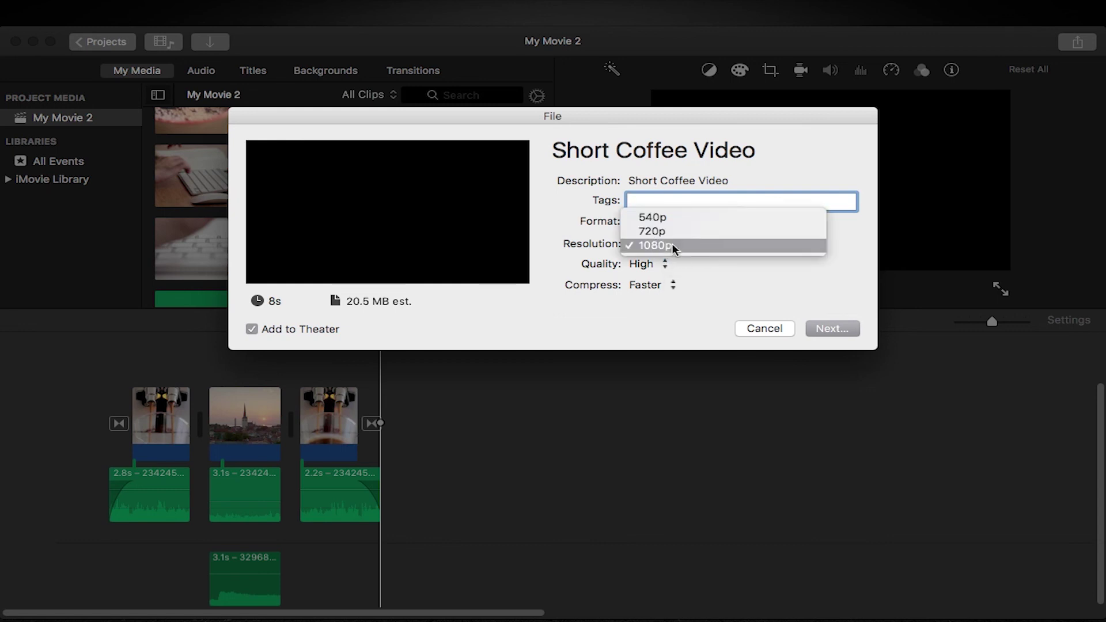
pyautogui.click(671, 243)
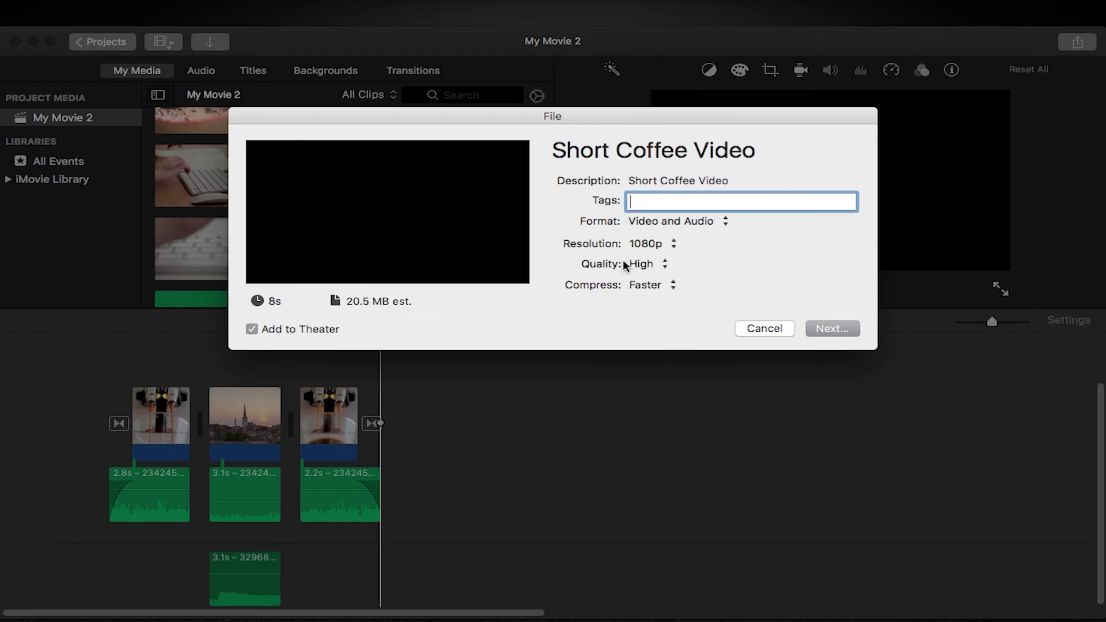
# Set export quality to High and compression to Better Quality.
pyautogui.click(656, 268)
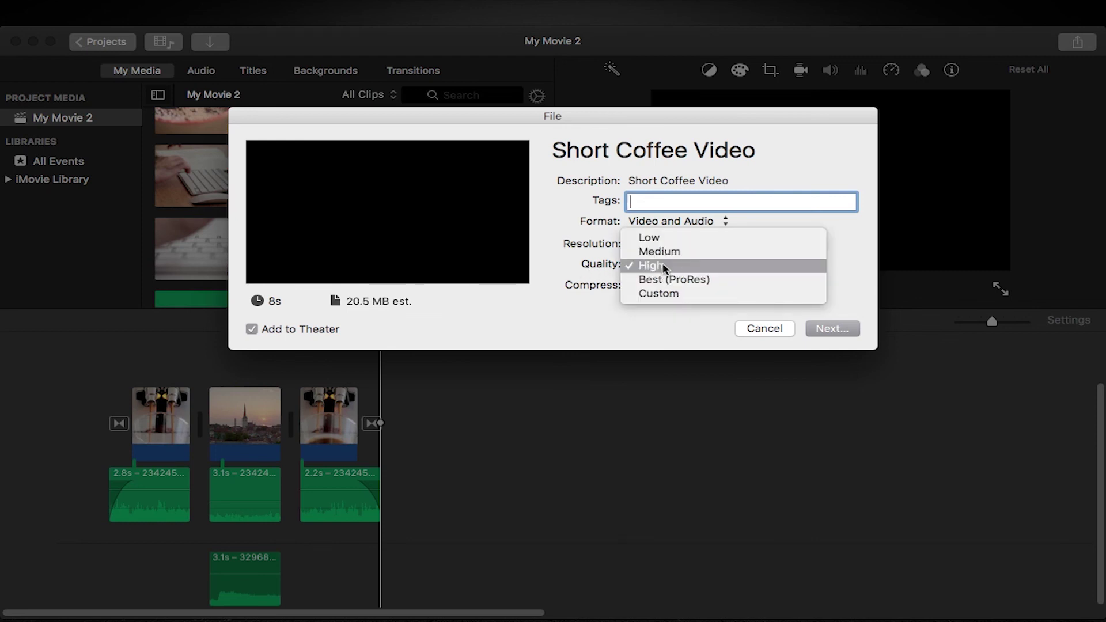
pyautogui.click(662, 262)
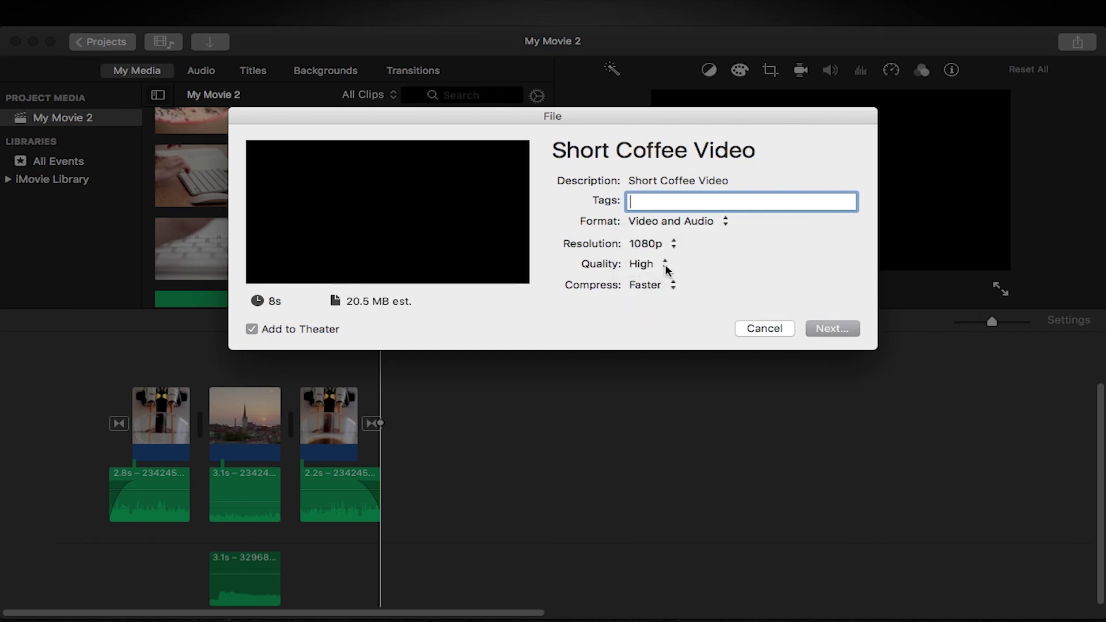
pyautogui.click(665, 262)
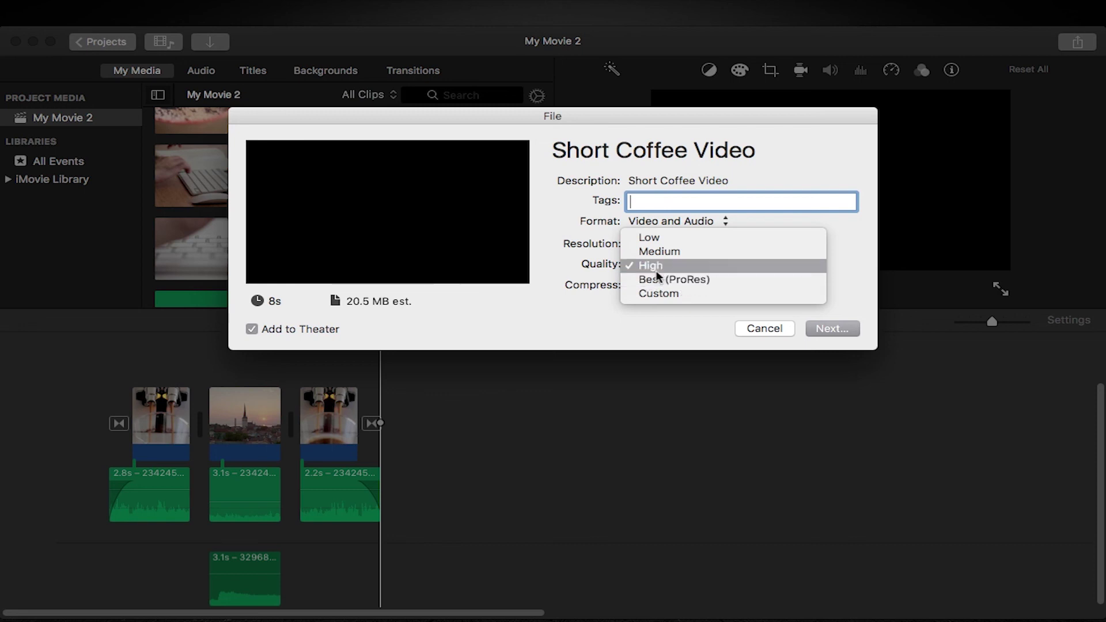
pyautogui.click(658, 265)
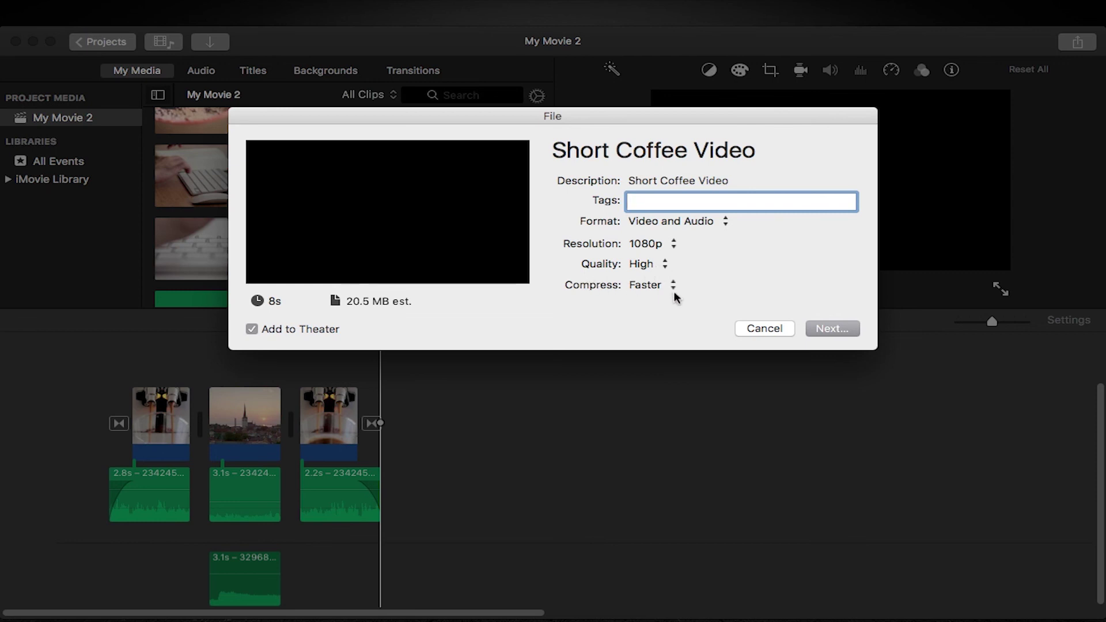
pyautogui.click(644, 285)
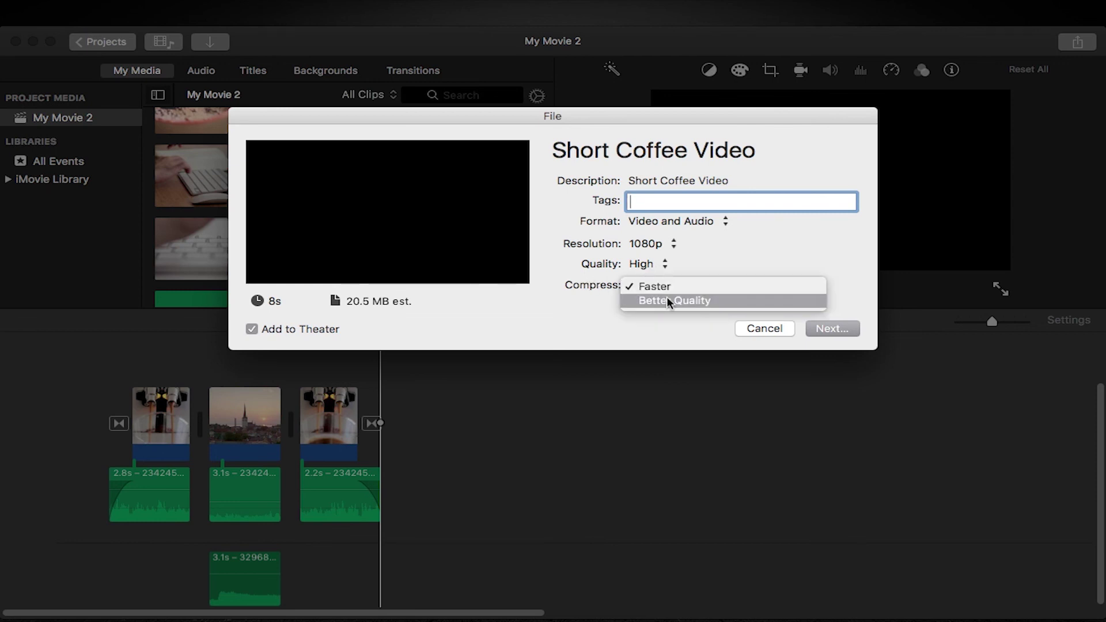
pyautogui.click(685, 301)
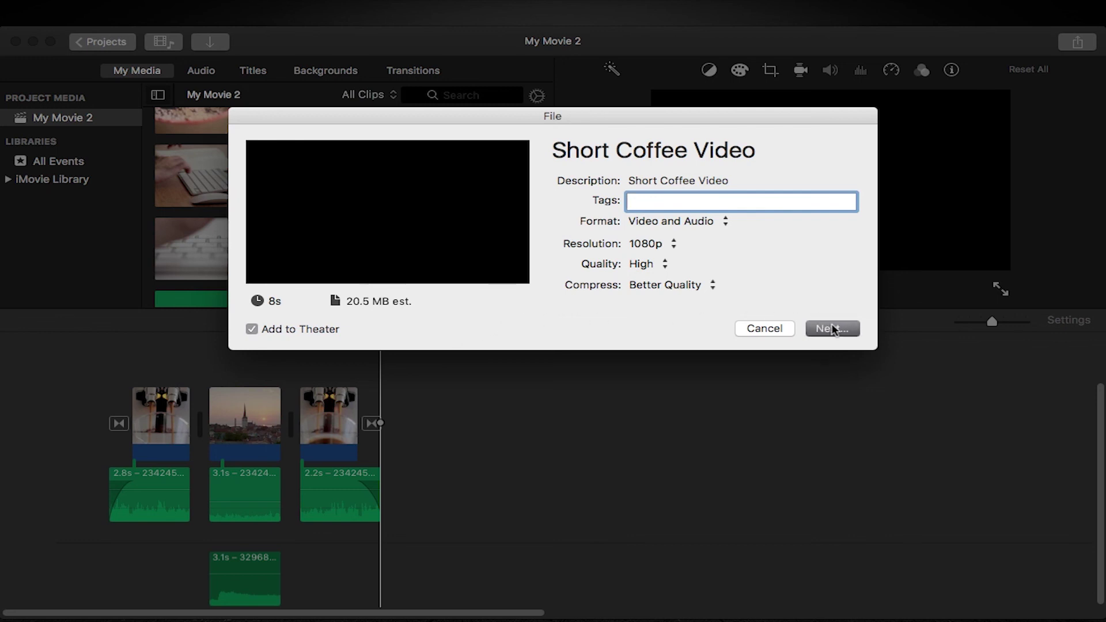
# Keep the Save As name Short Coffee Video, choose Documents under Where, and save to start exporting.
pyautogui.press('Return')
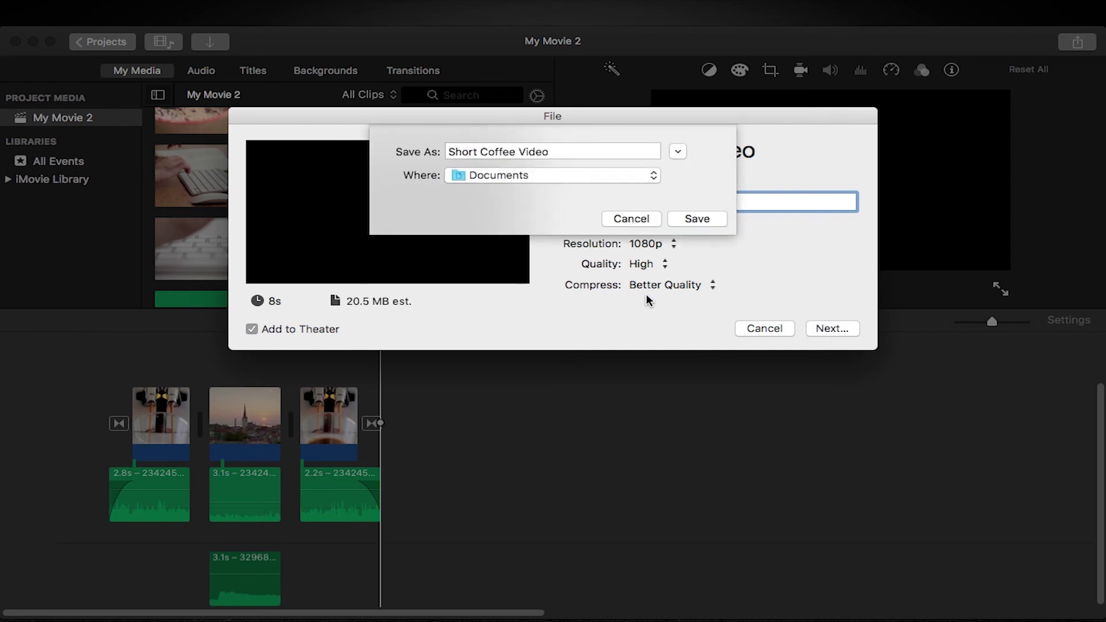
pyautogui.click(577, 151)
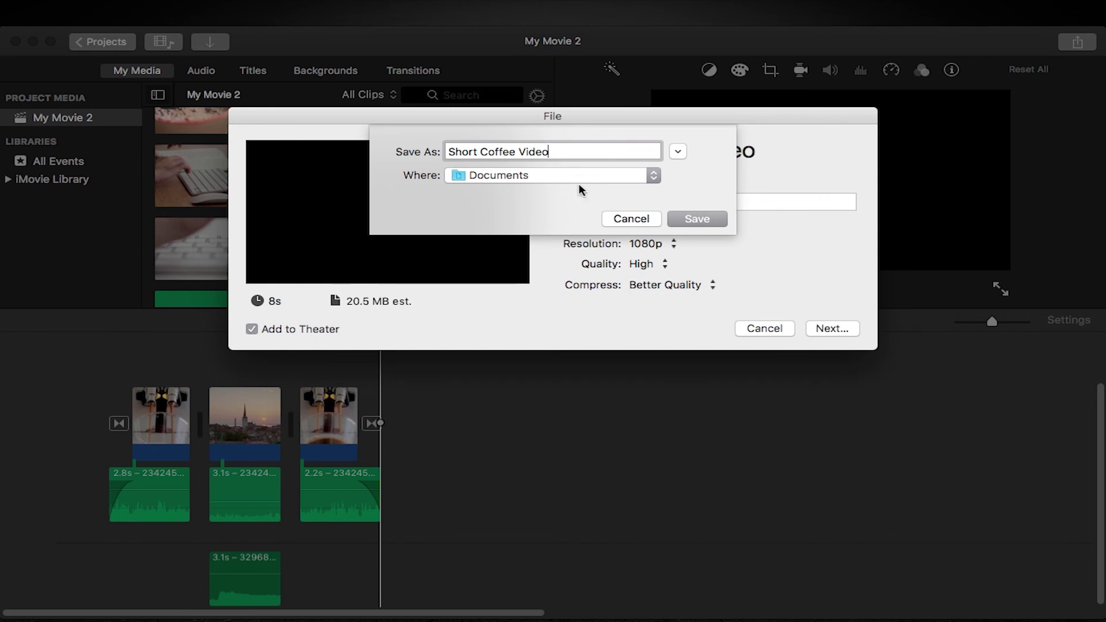
pyautogui.click(652, 176)
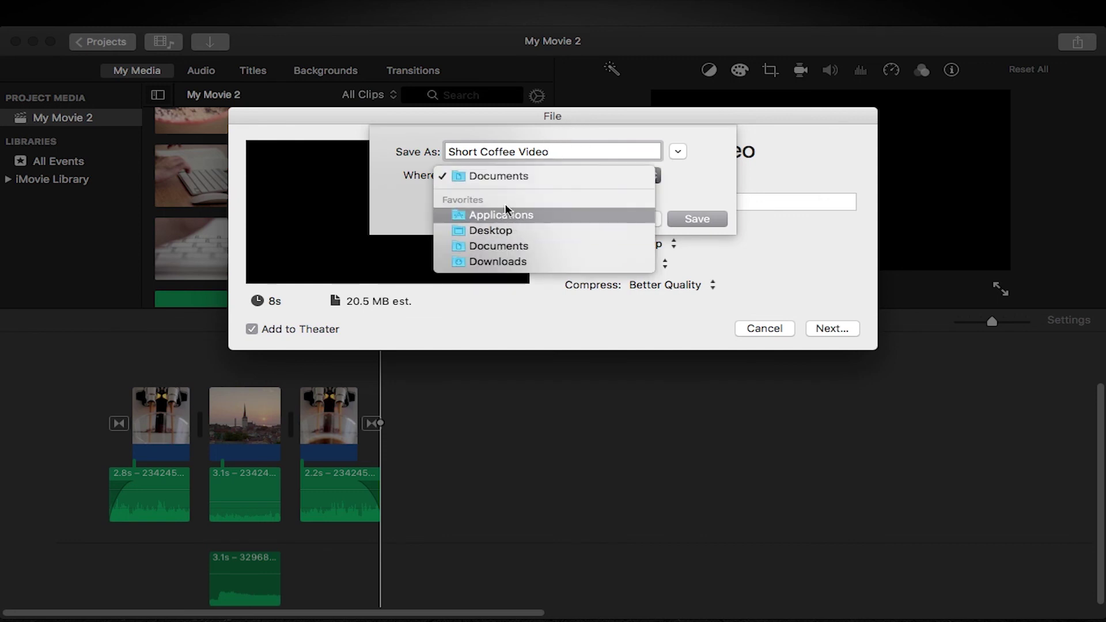
pyautogui.click(492, 179)
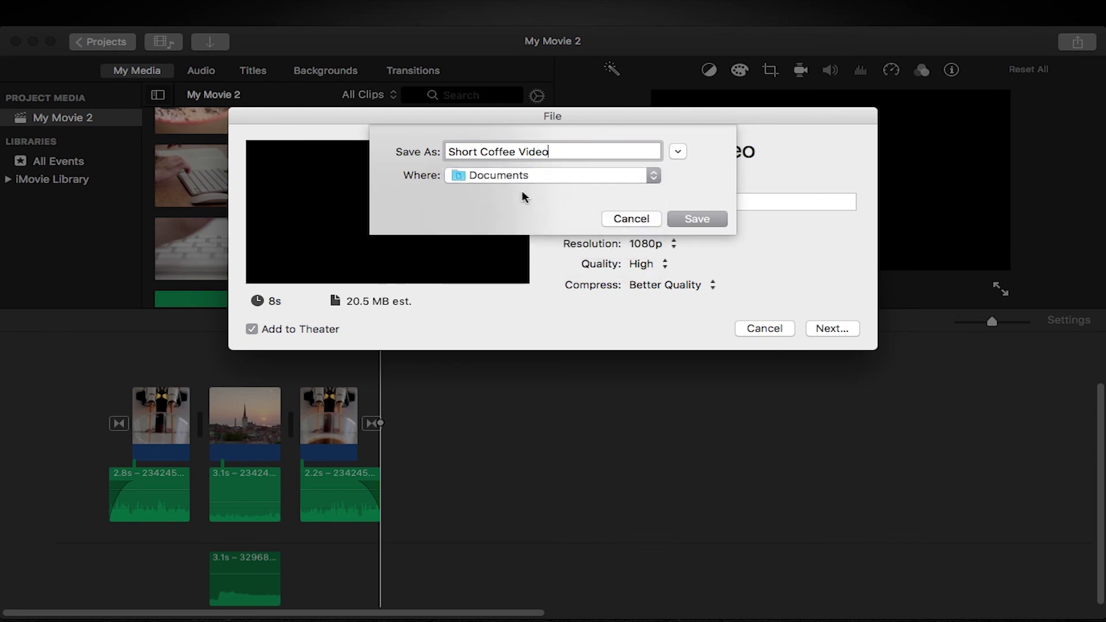
pyautogui.click(697, 219)
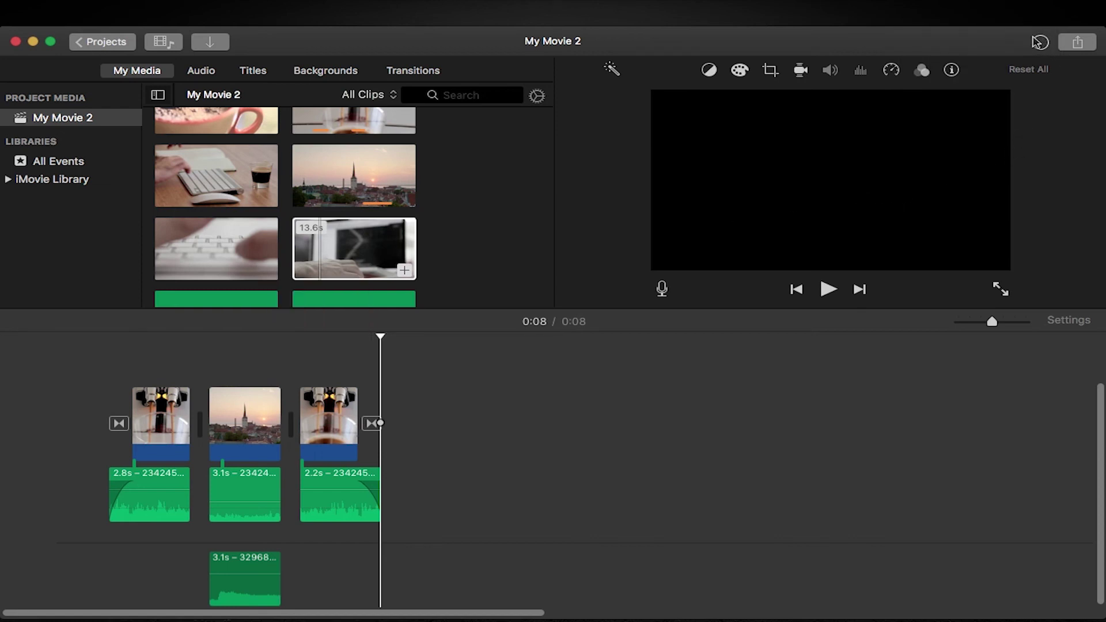
# Open the activity indicator to watch the Short Coffee Video export progress.
pyautogui.click(1040, 44)
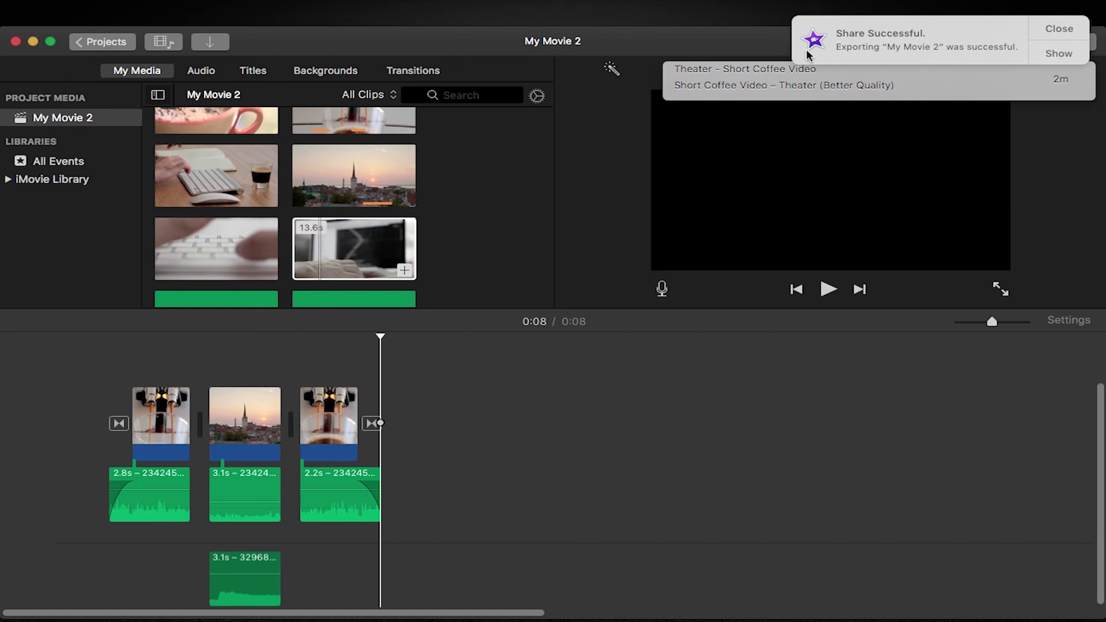
# Reveal Short Coffee Video.mp4 in Finder's Documents folder, open it, then return to iMovie.
pyautogui.click(1063, 52)
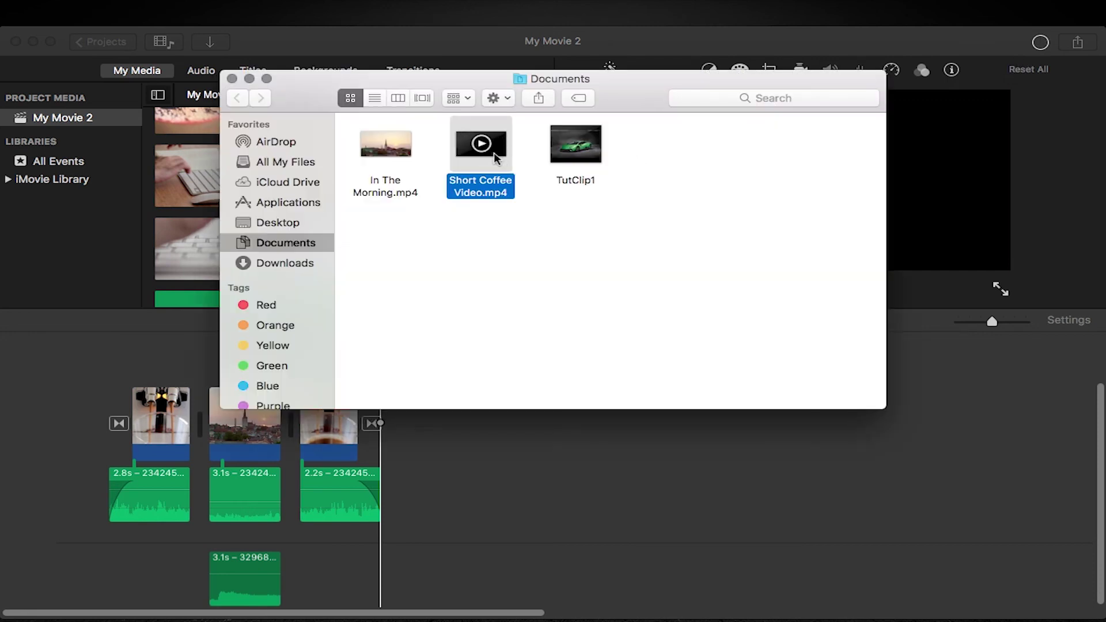
pyautogui.doubleClick(494, 158)
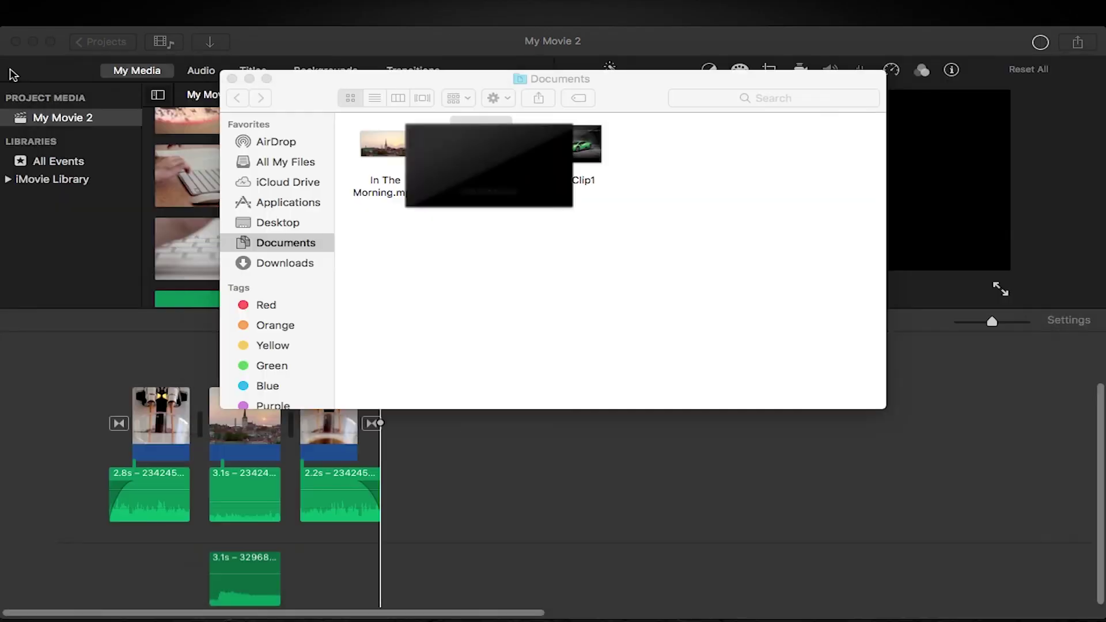
pyautogui.click(765, 465)
# Name the My Movie 2 project 'Short Coffee Video' when leaving the editor for Projects.
pyautogui.click(99, 348)
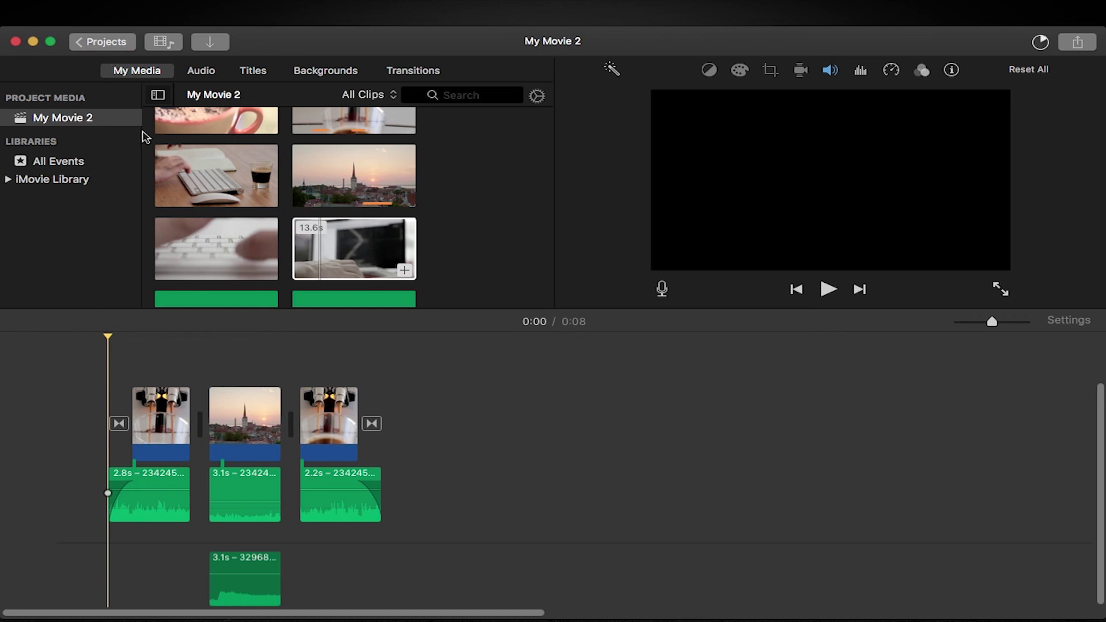
pyautogui.click(98, 46)
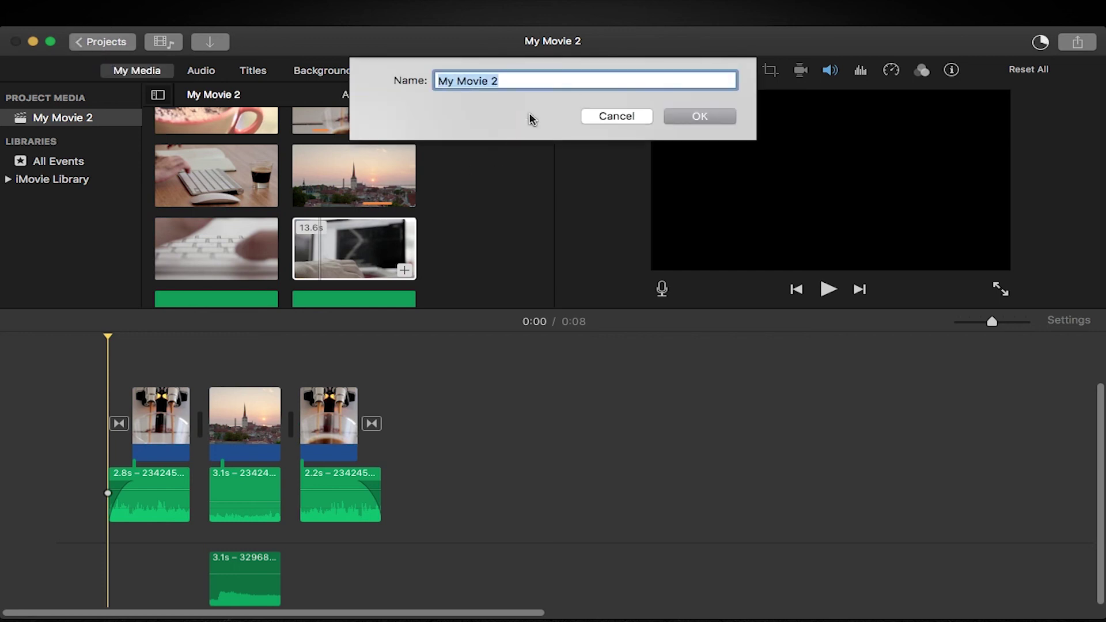
pyautogui.write('Short Coffee Video')
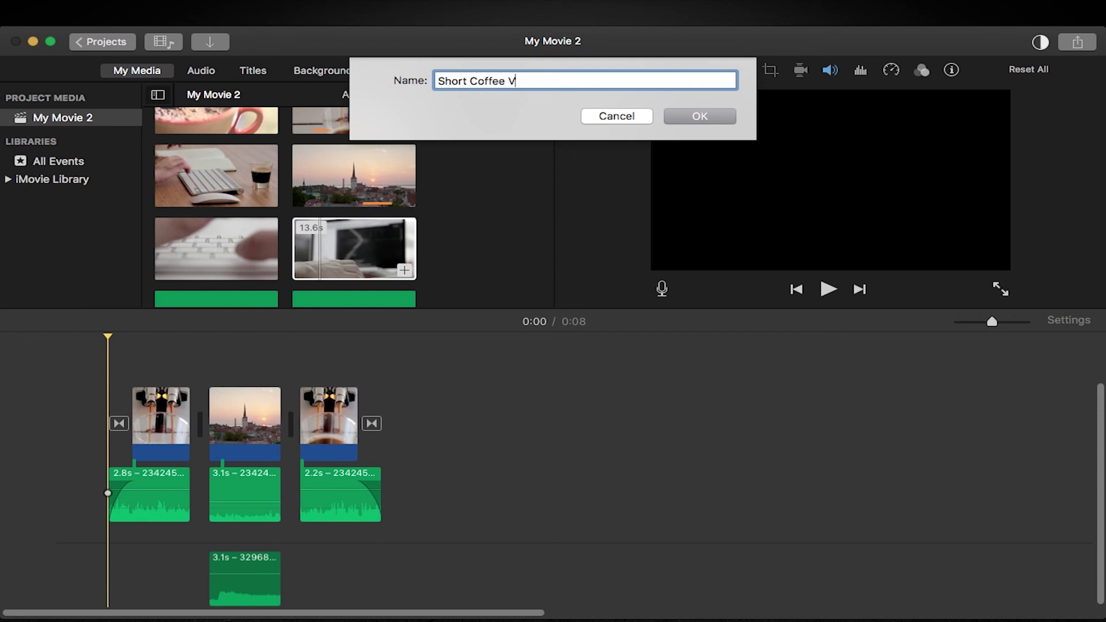
pyautogui.click(715, 117)
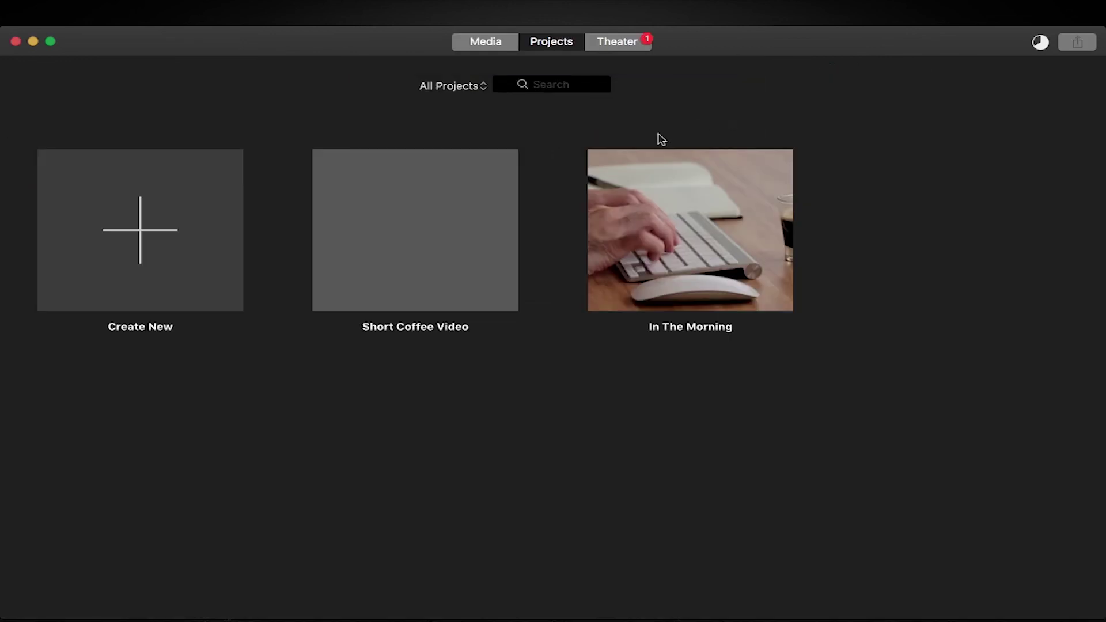
pyautogui.doubleClick(421, 266)
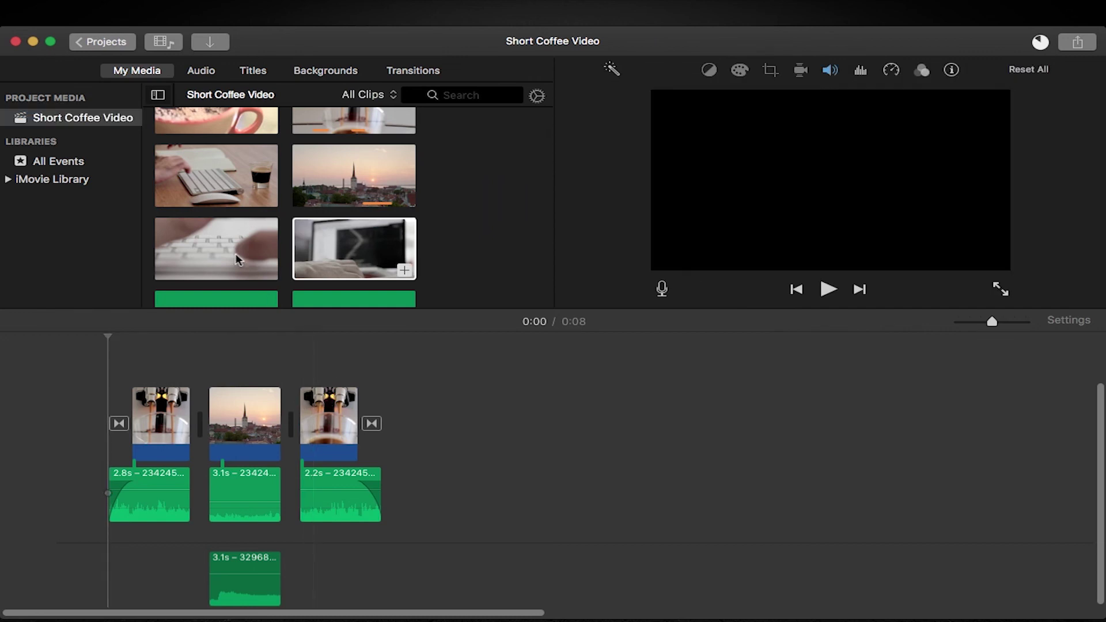
pyautogui.click(77, 44)
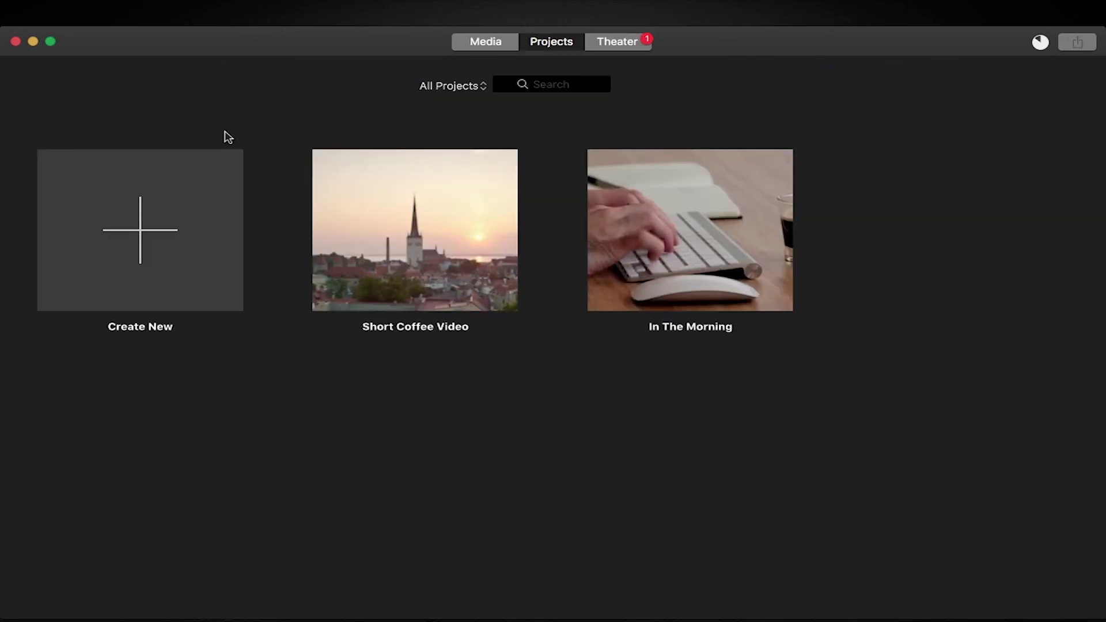